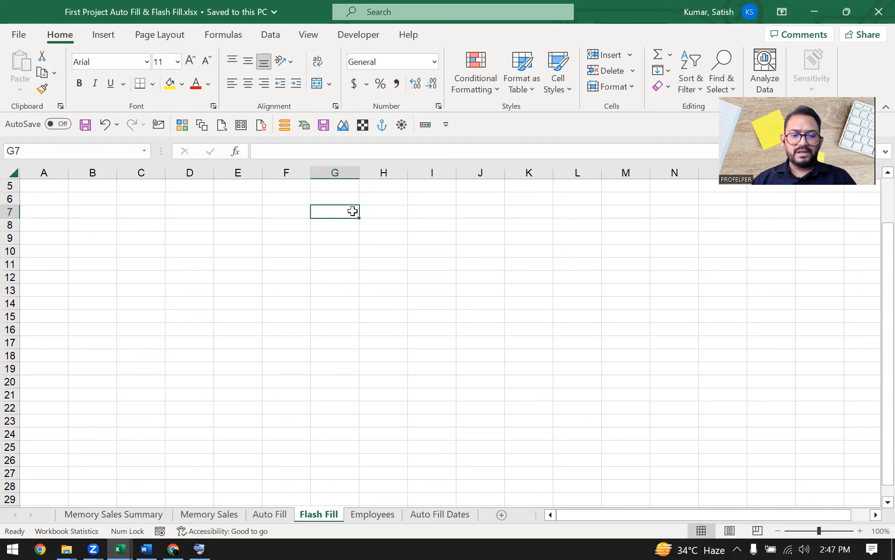
Step: Enter the heading 'Auto Fill' in cell E9
key("Left")
key("Left")
type("Auto Fill")
key("Return")
Step: Enter the heading 'Flash Fill' in H9, then select the headings from E9 to H9
key("Right")
key("Right")
key("Up")
key("Right")
type("Flash Fill")
key("Return")
key("Up")
key("Left")
key("Left")
key("Left")
key("shift+Right")
key("shift+Right")
key("shift+Right")
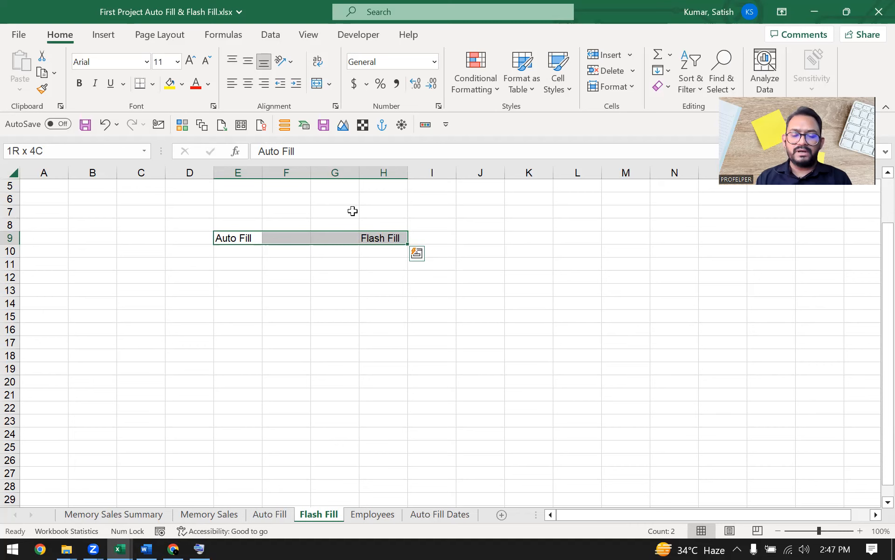
Step: Write the description 'Alone or with a dataset too' in cell E10
key("Down")
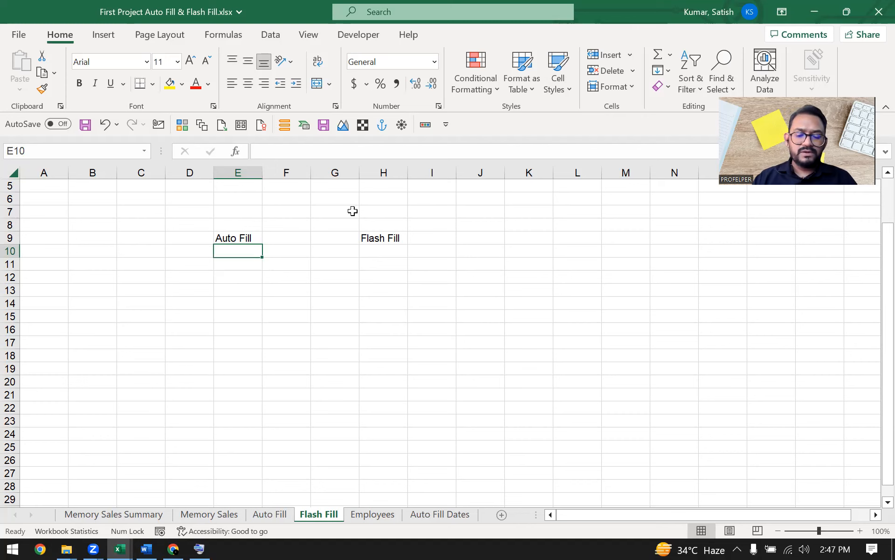
type("Alone")
key("Return")
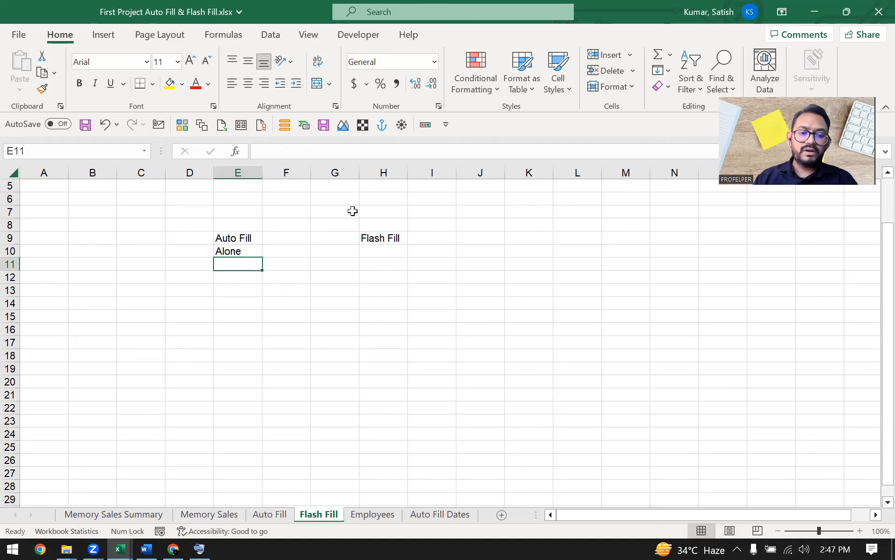
key("Up")
key("F2")
type("o")
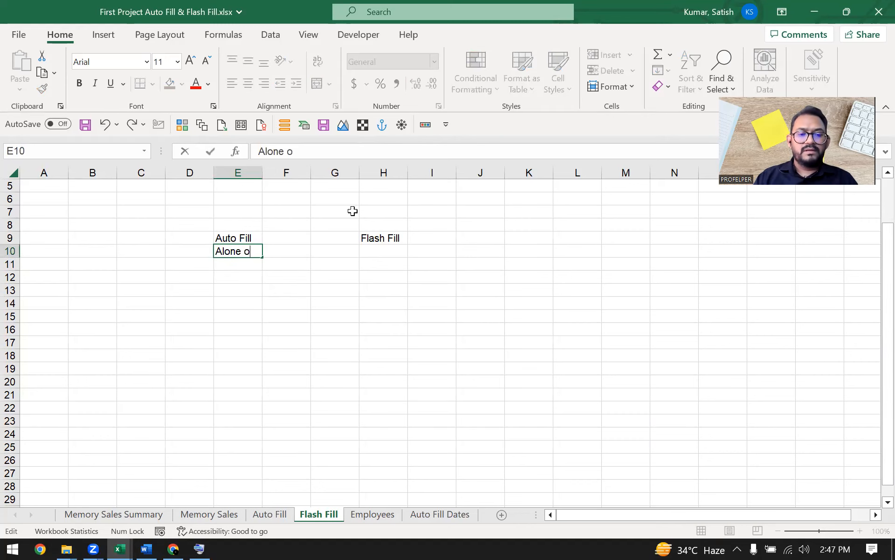
type("r With ")
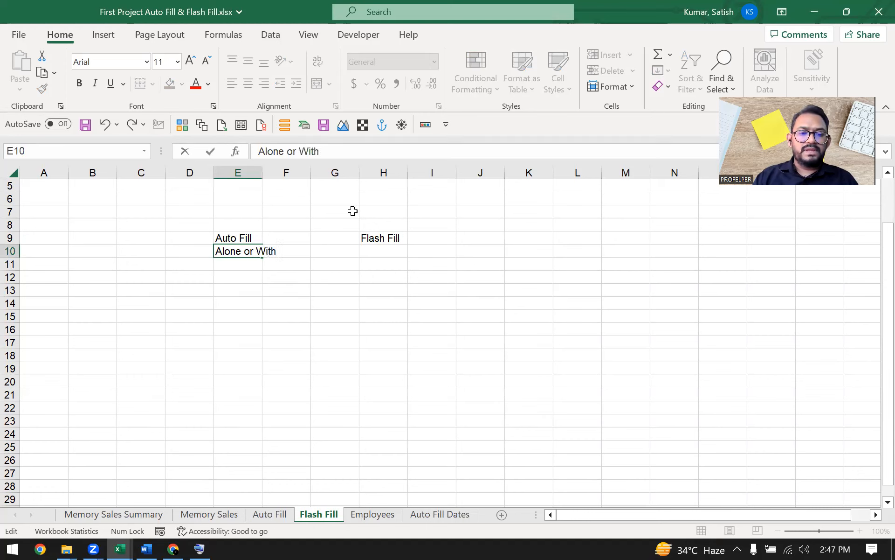
type("a dataset too")
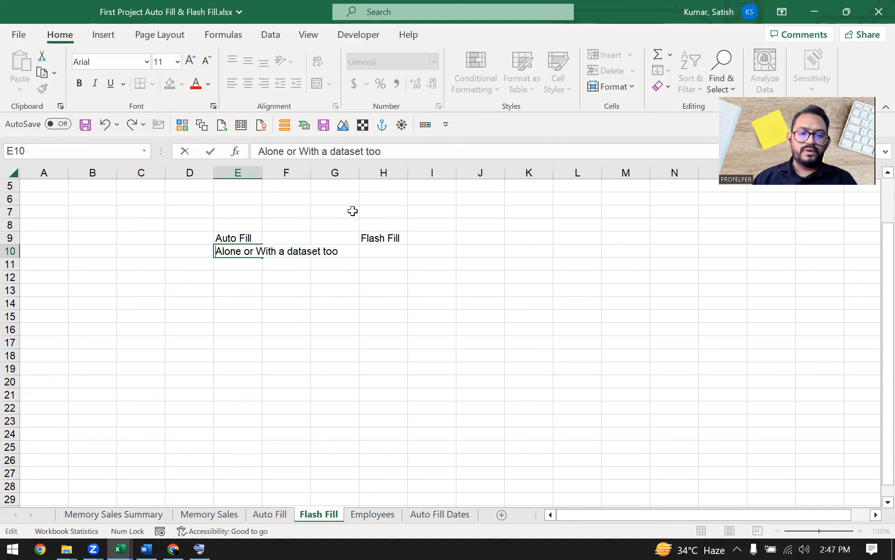
key("Escape")
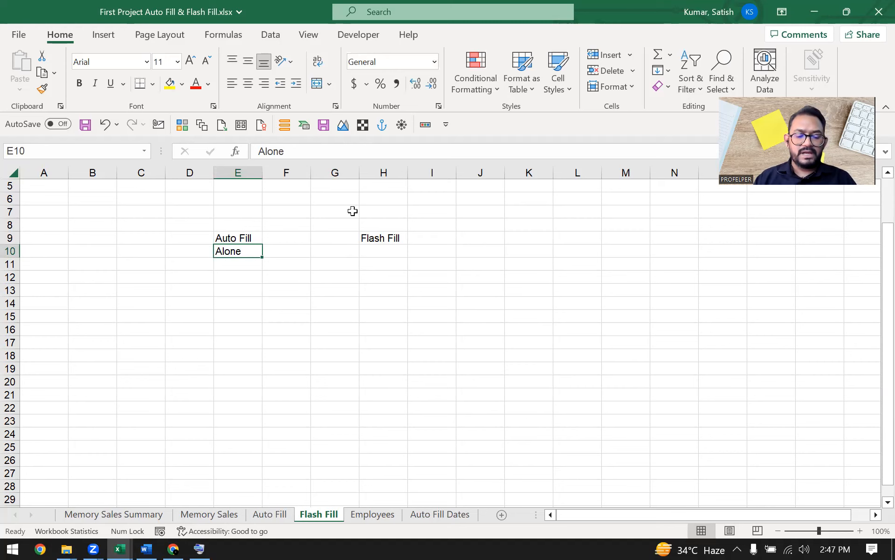
type("2")
key("Escape")
key("F2")
type("or with a d")
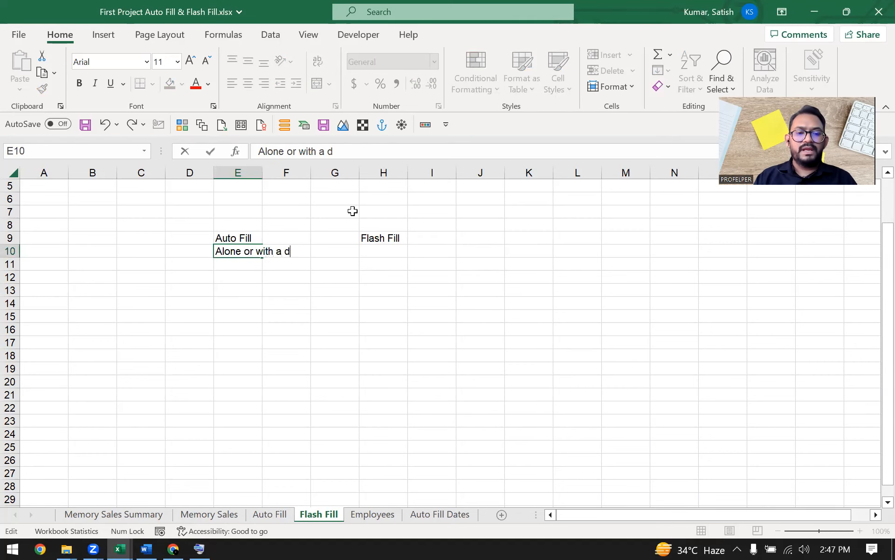
type("ataset too")
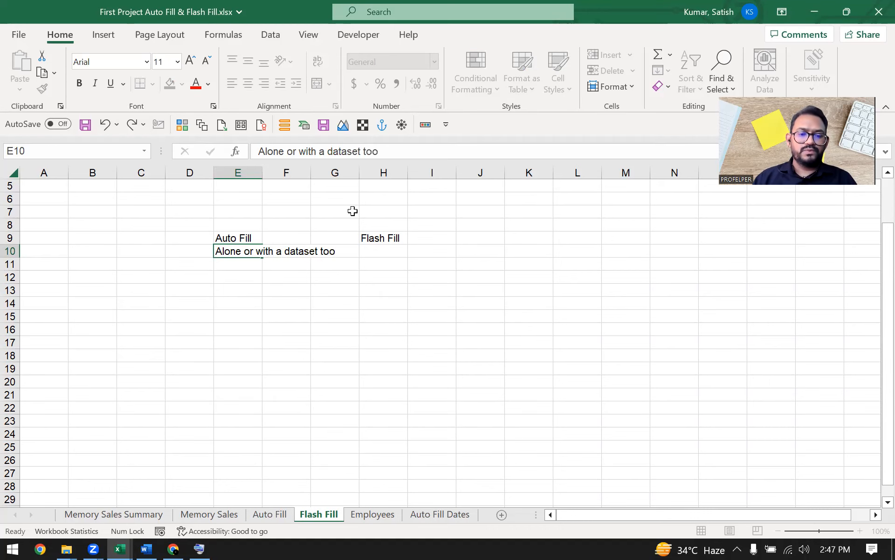
key("Return")
Step: AutoFit column E to the description and make the Auto Fill heading bold
key("Up")
key("alt+h")
key("o")
key("i")
key("Up")
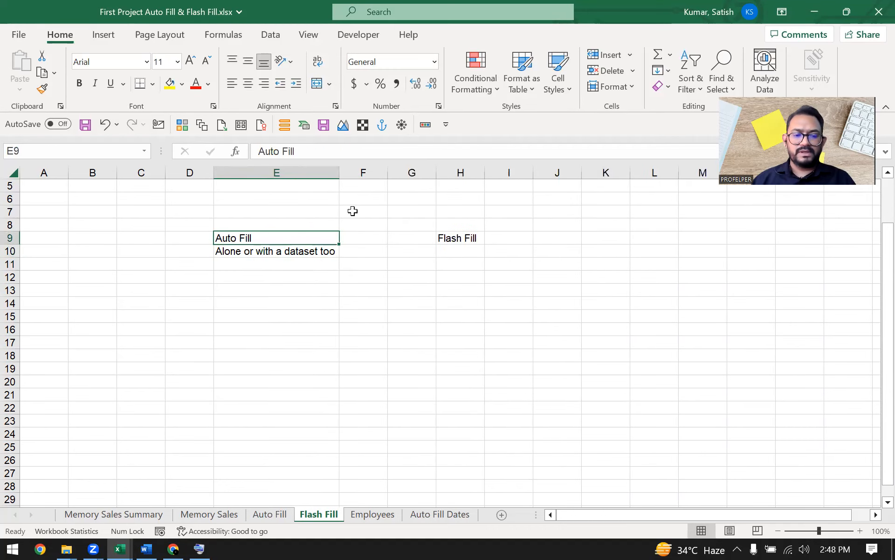
key("ctrl+b")
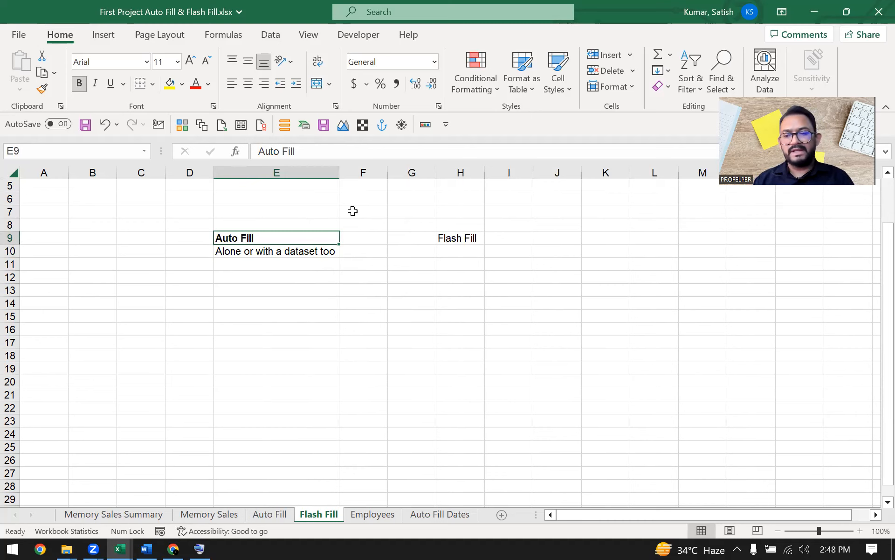
key("Right")
key("Right")
key("Down")
key("Right")
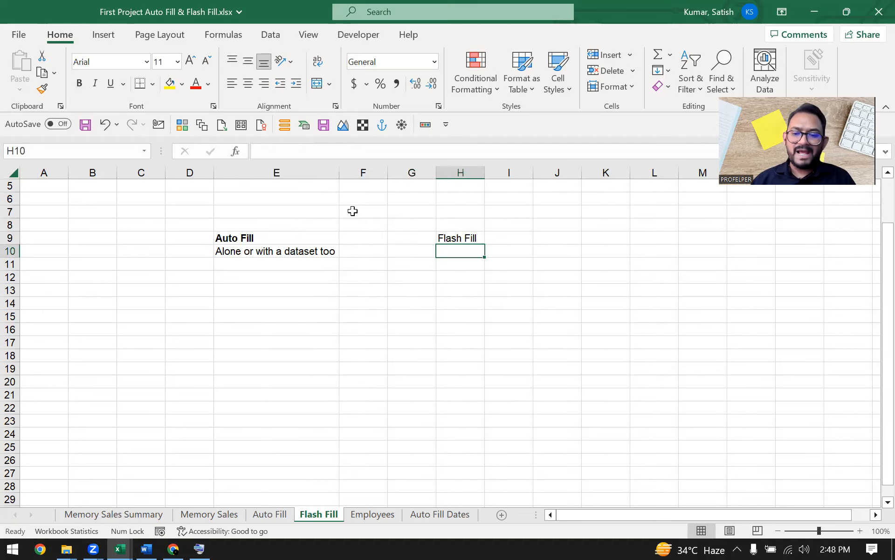
Step: Write the description 'Only worksh with a datasets' in cell H10
type("A")
key("BackSpace")
type("Data")
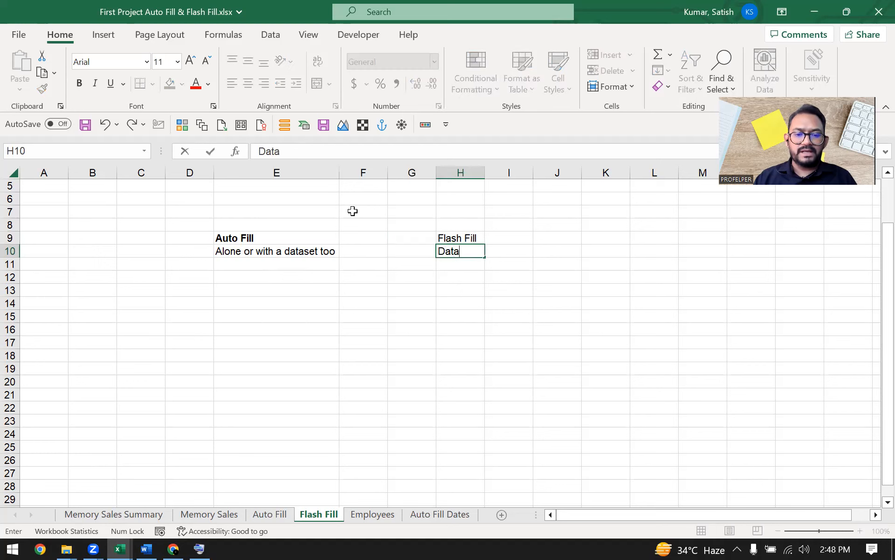
key("Escape")
type("Oty")
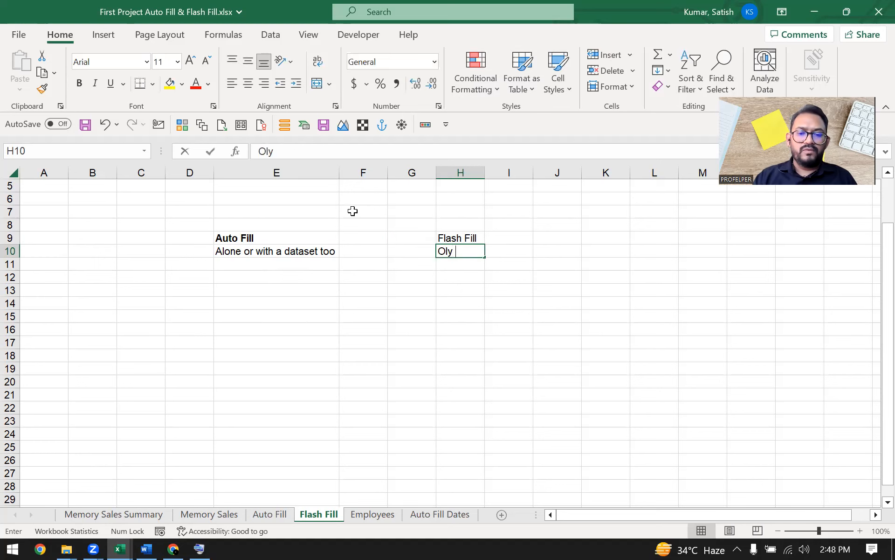
key("BackSpace")
key("BackSpace")
type("nly w")
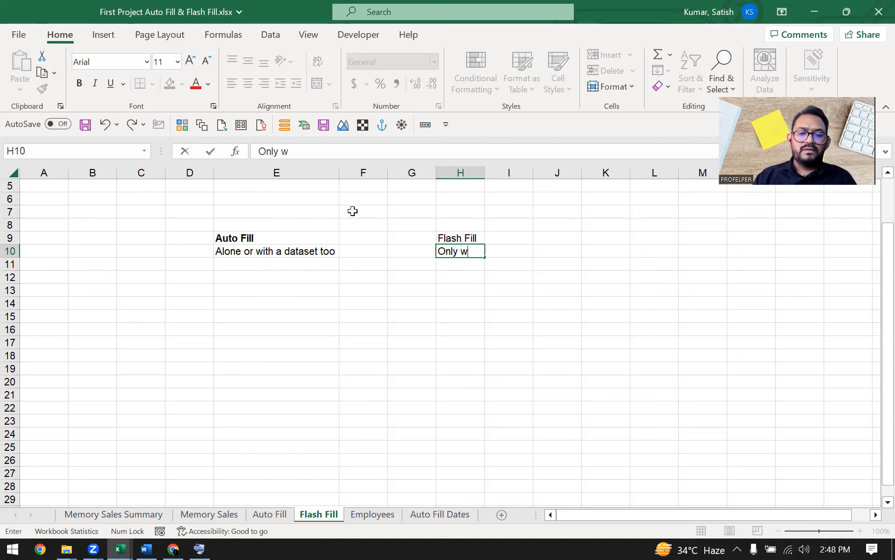
type("orksh with a d")
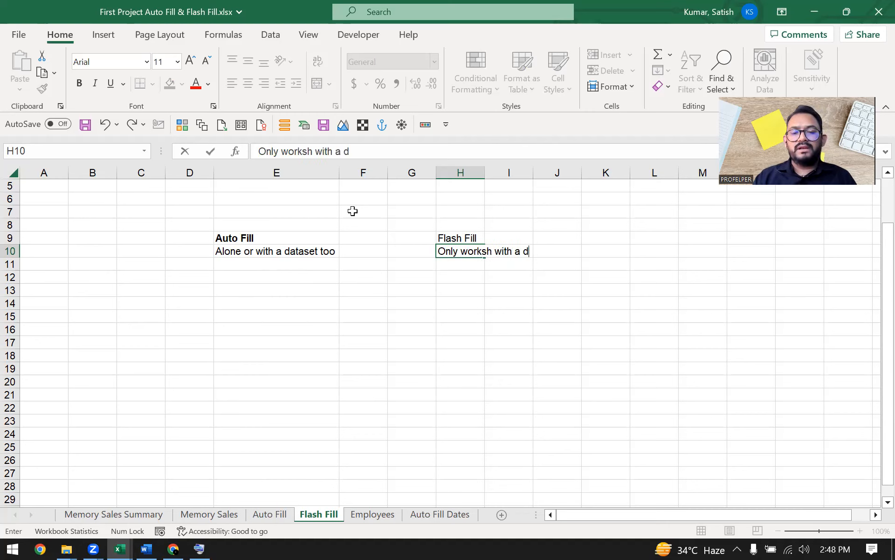
type("atasets")
key("ctrl+Return")
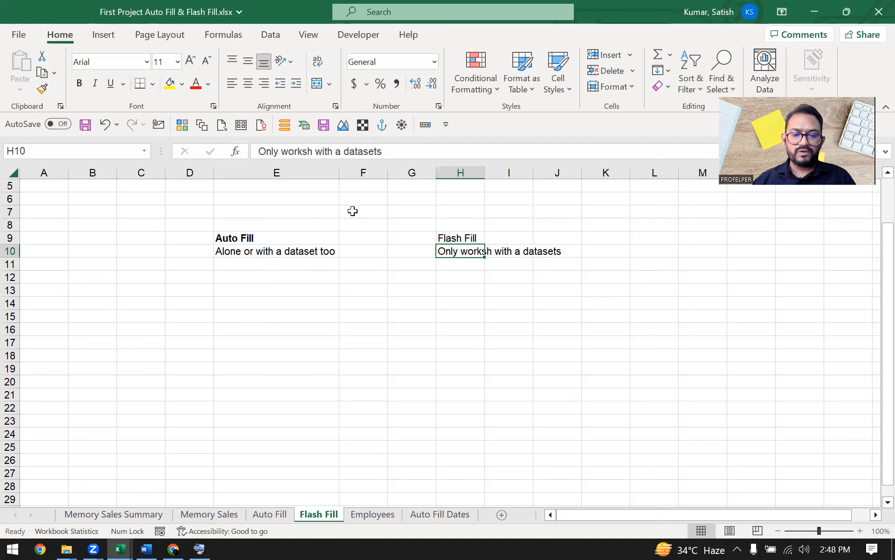
Step: Make the Flash Fill heading in H9 bold, then select columns H and E
key("Up")
key("ctrl+b")
key("Down")
key("Up")
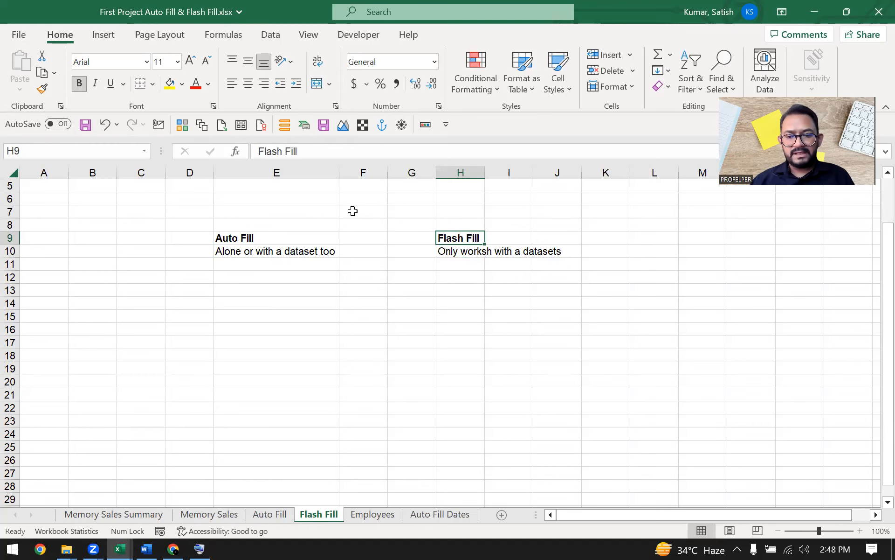
key("Down")
key("ctrl+space")
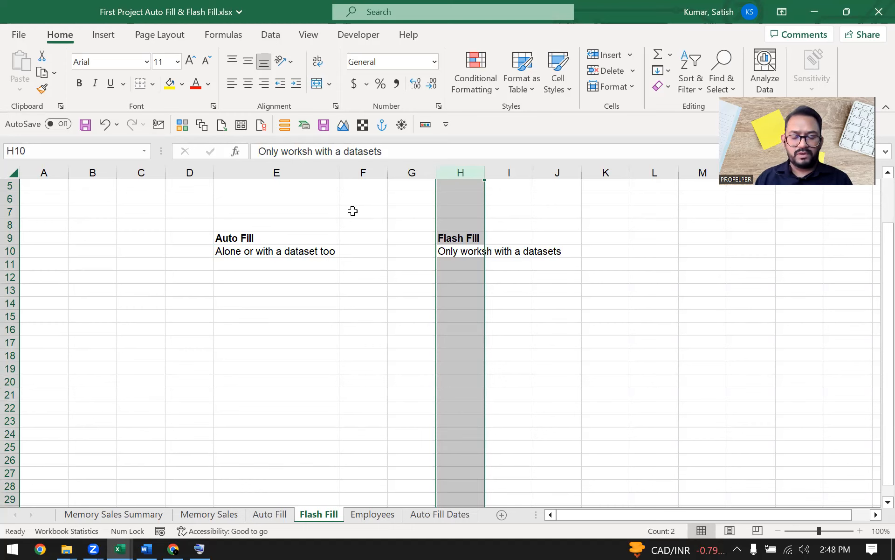
key("Left")
key("Left")
key("Left")
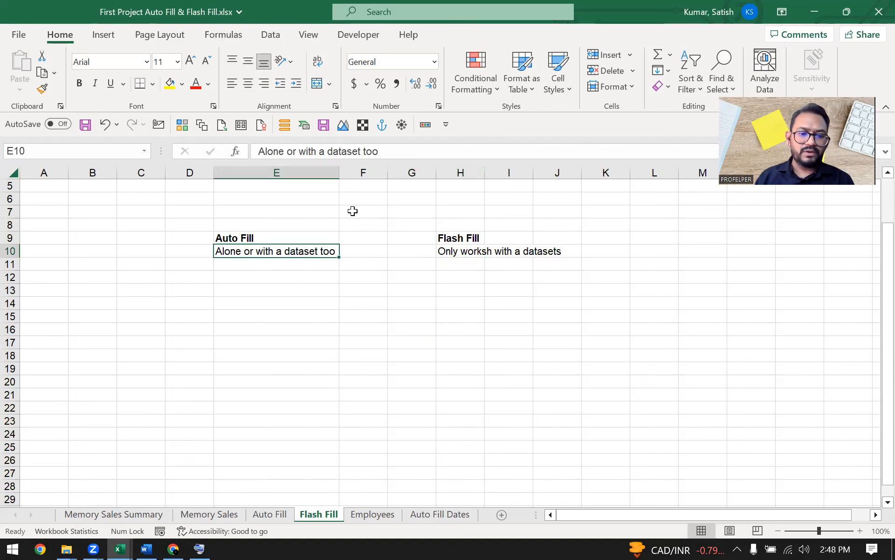
key("ctrl+space")
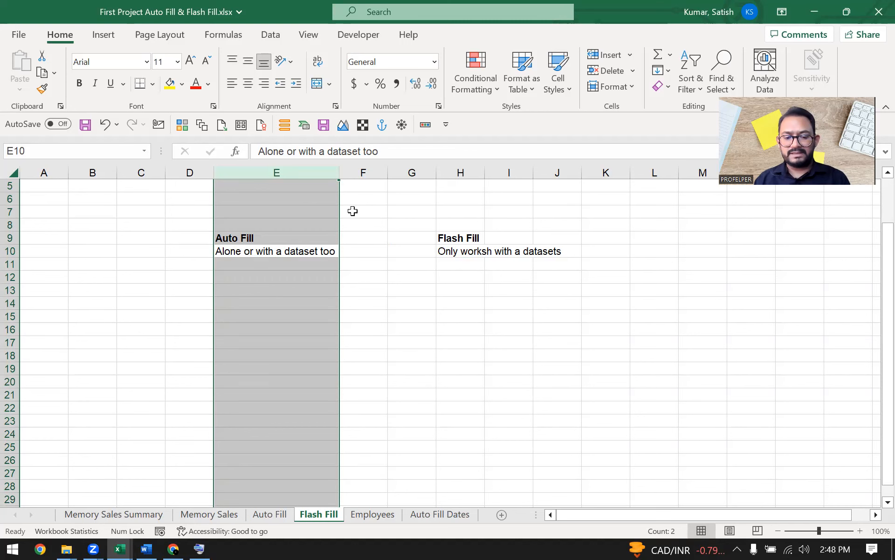
Step: On the Auto Fill sheet, move the 2 to 28 series two rows down to I7:I20
left_click(270, 514)
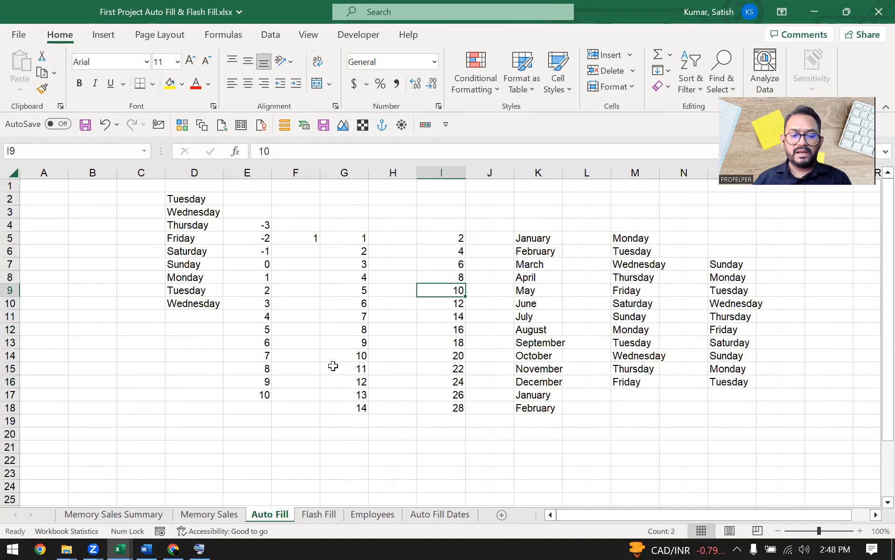
left_click(333, 366)
left_click(336, 254)
left_click_drag(560, 224, 584, 467)
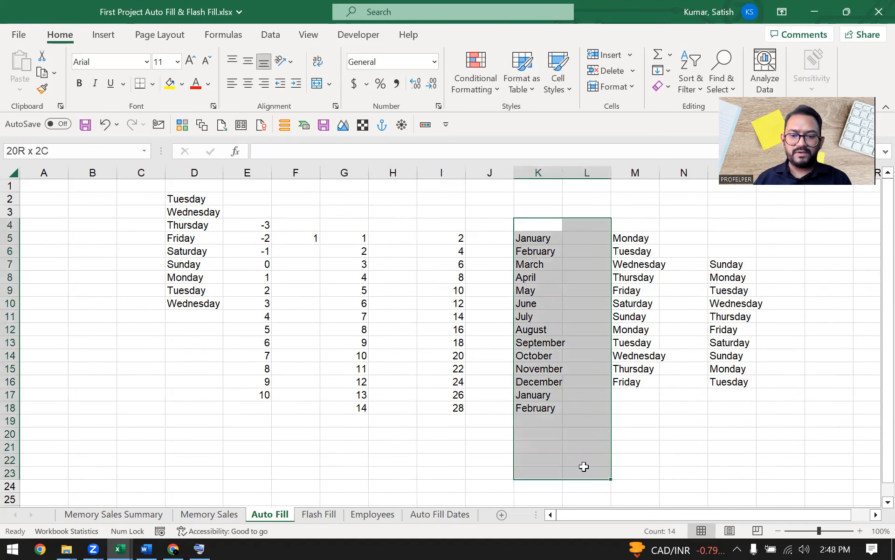
left_click(443, 277)
left_click_drag(442, 238, 455, 380)
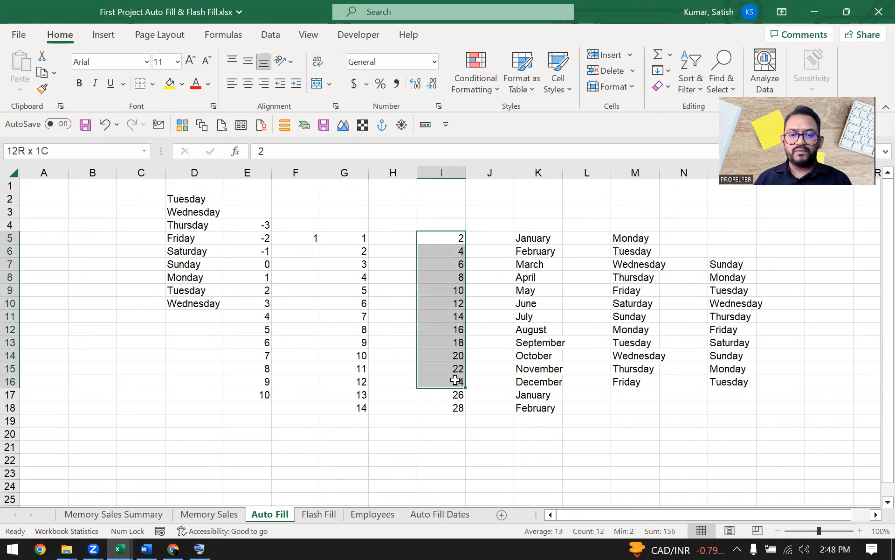
left_click_drag(448, 238, 446, 406)
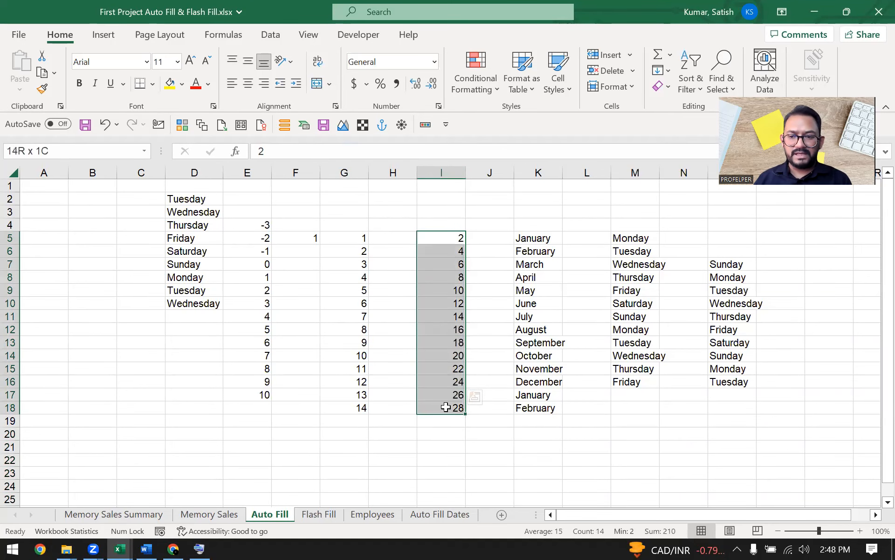
left_click_drag(418, 270, 419, 296)
left_click(435, 235)
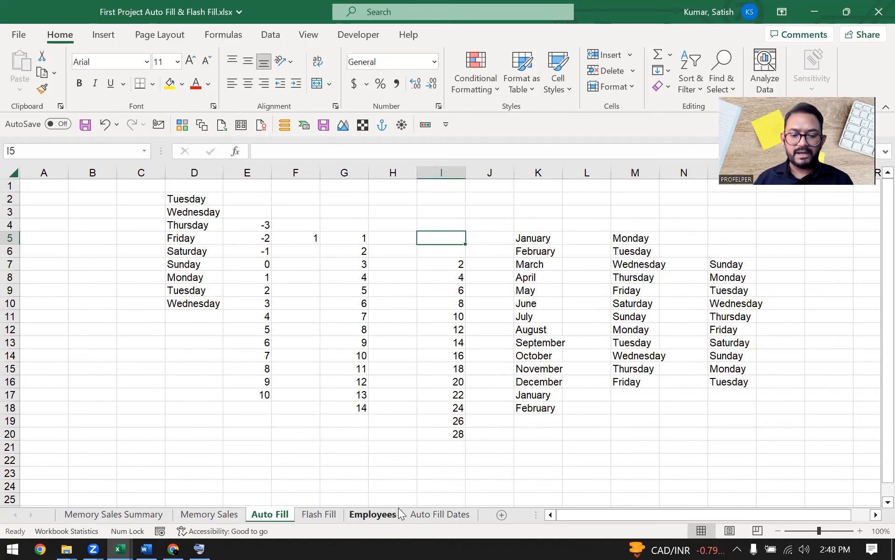
left_click(326, 515)
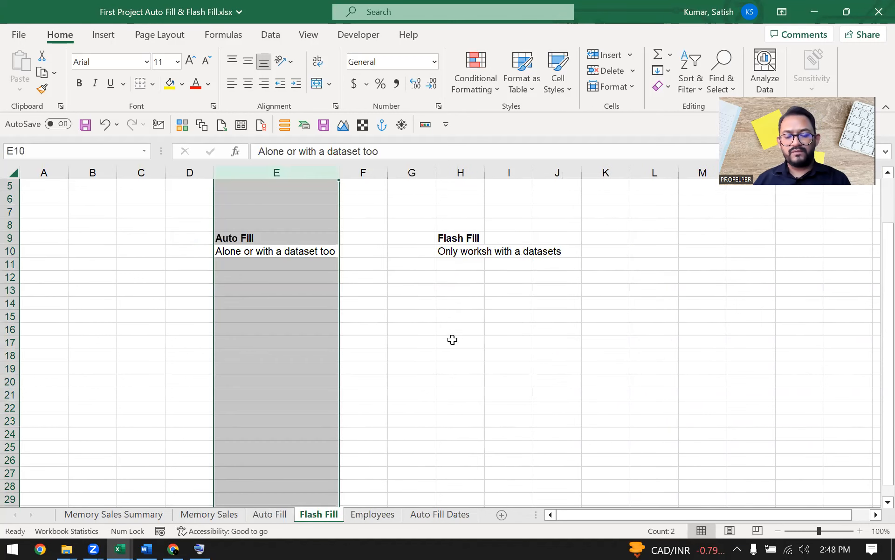
Step: Clear the column E selection, then switch to the Employees sheet's employee table
left_click(444, 316)
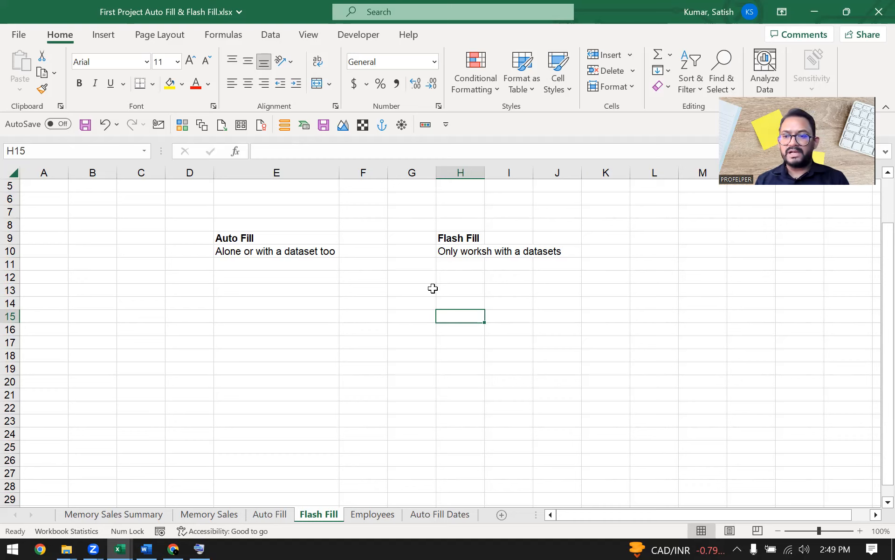
left_click(378, 385)
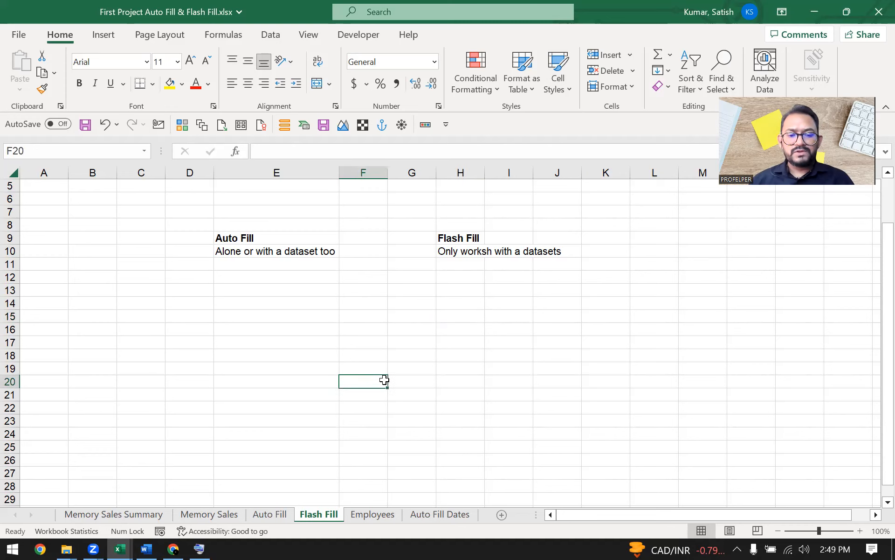
left_click(326, 260)
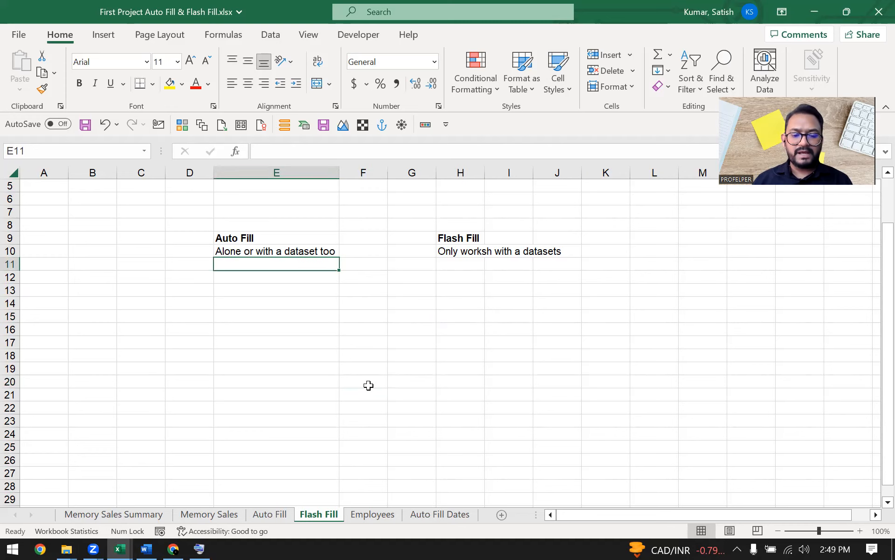
scroll(362, 369, "down", 1)
scroll(355, 353, "up", 2)
scroll(354, 353, "down", 2)
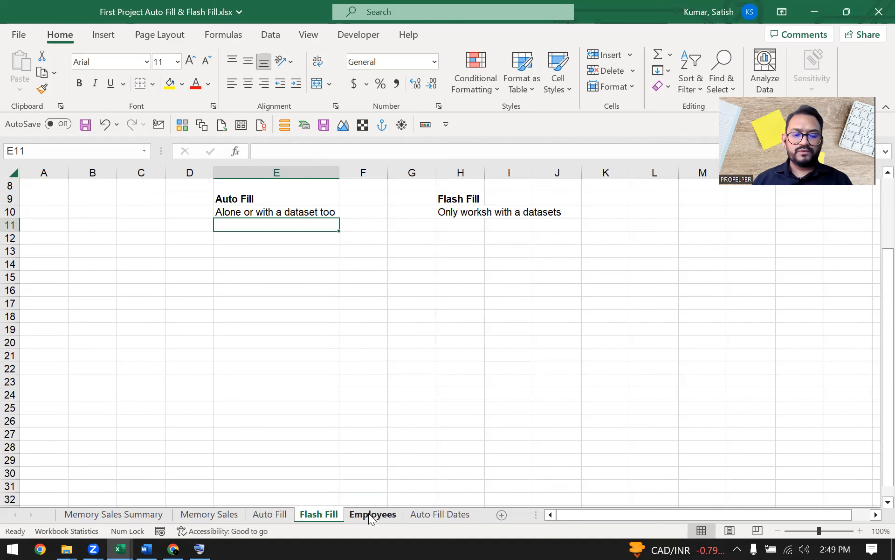
left_click(371, 514)
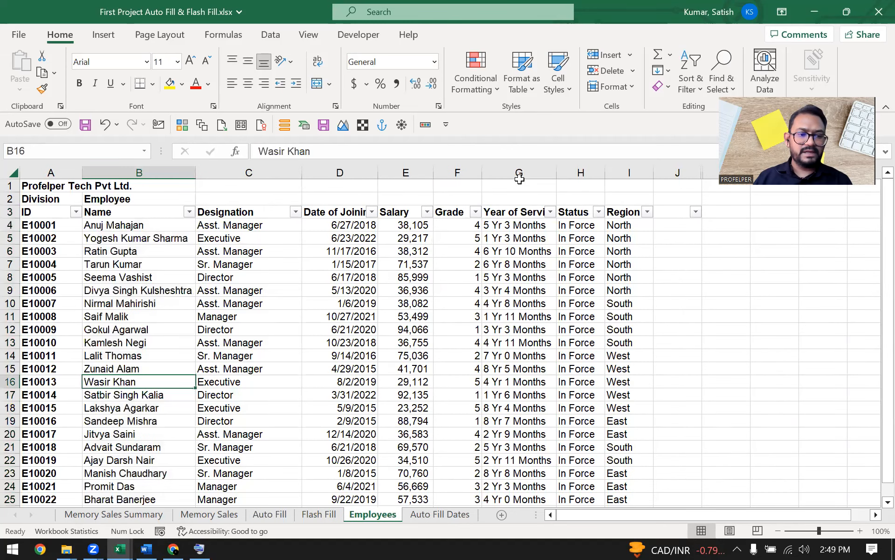
Step: Copy the employee Name column and paste it at E15 on the Flash Fill sheet
key("ctrl+Up")
key("ctrl+shift+Down")
key("ctrl+shift+Up")
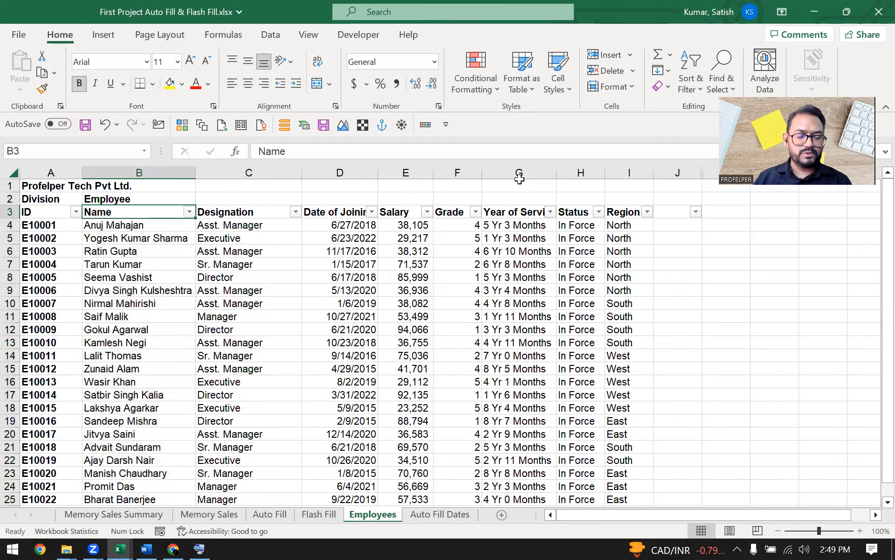
key("ctrl+shift+Down")
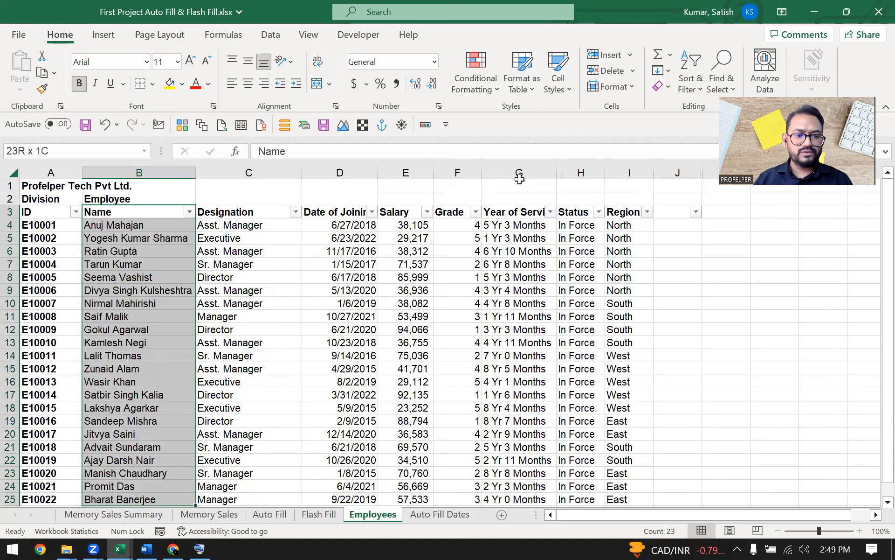
key("ctrl+c")
key("ctrl+Page_Up")
key("Down")
key("Down")
key("Left")
key("Down")
key("Down")
key("Right")
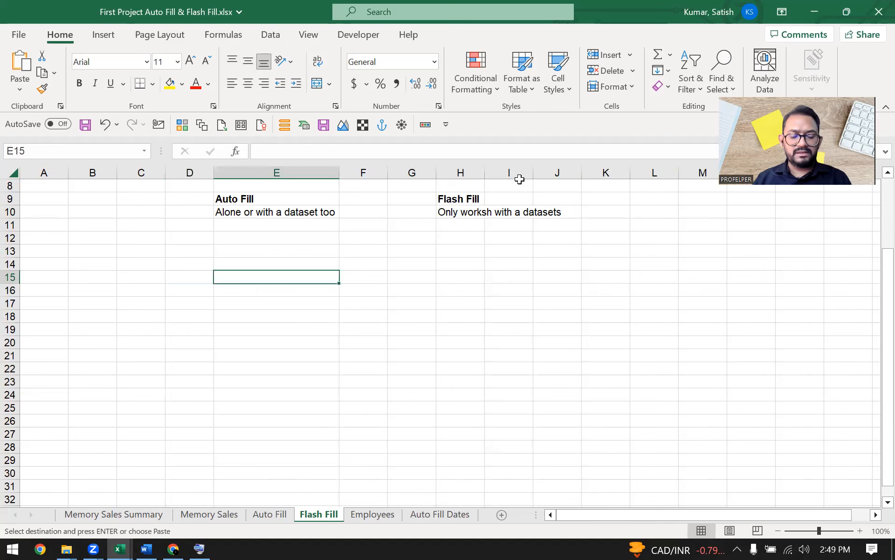
key("ctrl+v")
Step: AutoFit column E to the longest pasted name and check the list's extent
key("alt+h")
key("i")
key("Escape")
key("alt+h")
key("o")
key("i")
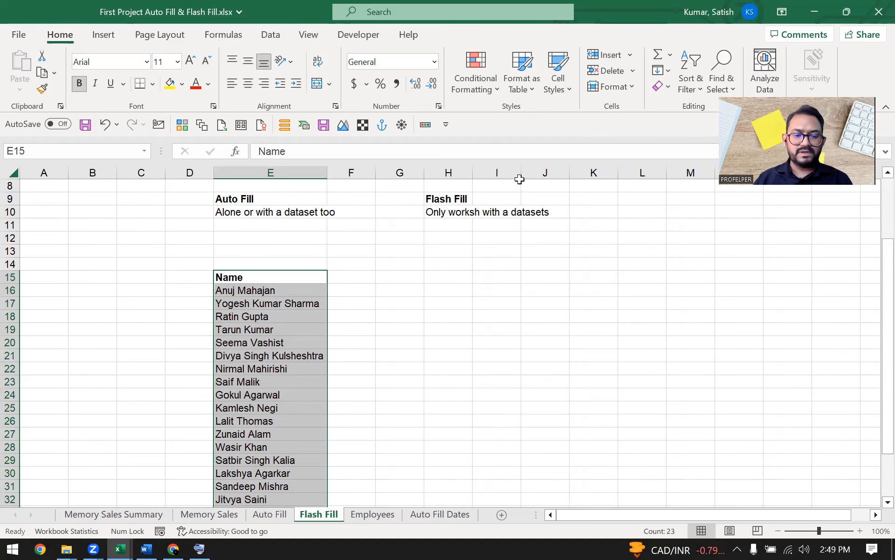
key("Down")
key("Up")
key("ctrl+Down")
key("ctrl+Up")
key("Up")
key("Up")
key("Up")
key("Up")
key("Up")
key("Up")
key("Up")
key("Up")
key("Down")
key("Down")
key("Down")
key("Down")
key("Down")
key("Down")
key("Down")
key("Down")
Step: Copy the name list into column I, then cut it into column H from H15
key("ctrl+shift+Down")
key("ctrl+c")
key("Up")
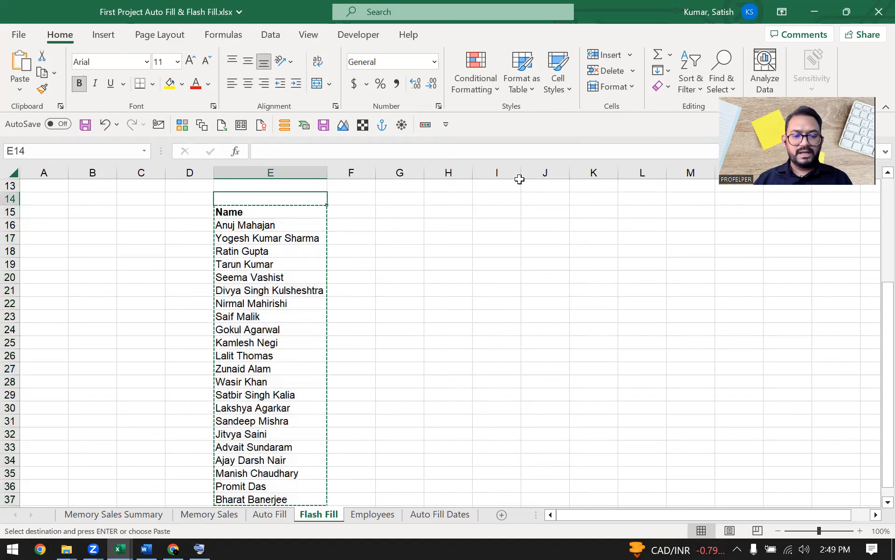
key("Down")
key("Right")
key("Right")
key("Right")
key("Right")
key("Return")
scroll(537, 221, "up", 3)
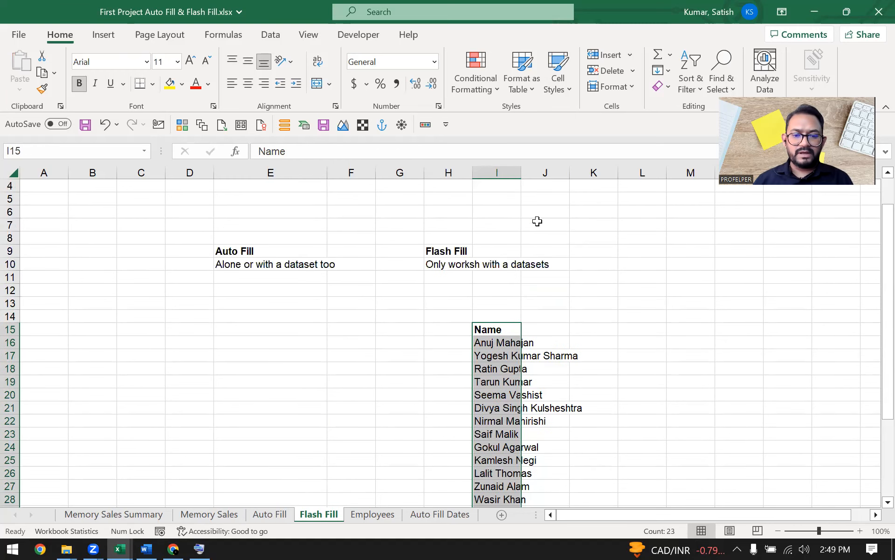
scroll(538, 221, "up", 1)
key("ctrl+x")
key("Left")
key("ctrl+v")
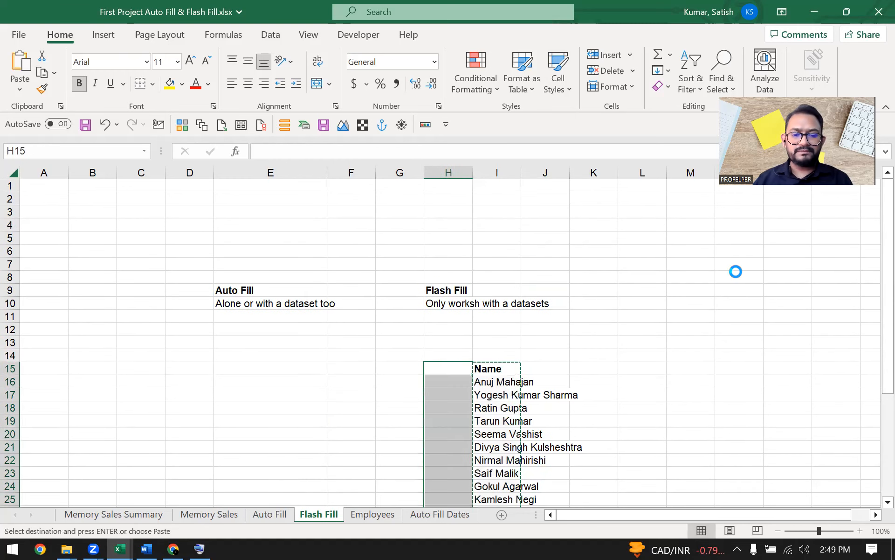
left_click(522, 364)
Step: Widen column H to fit the longest name and review the list from H15
double_click(475, 172)
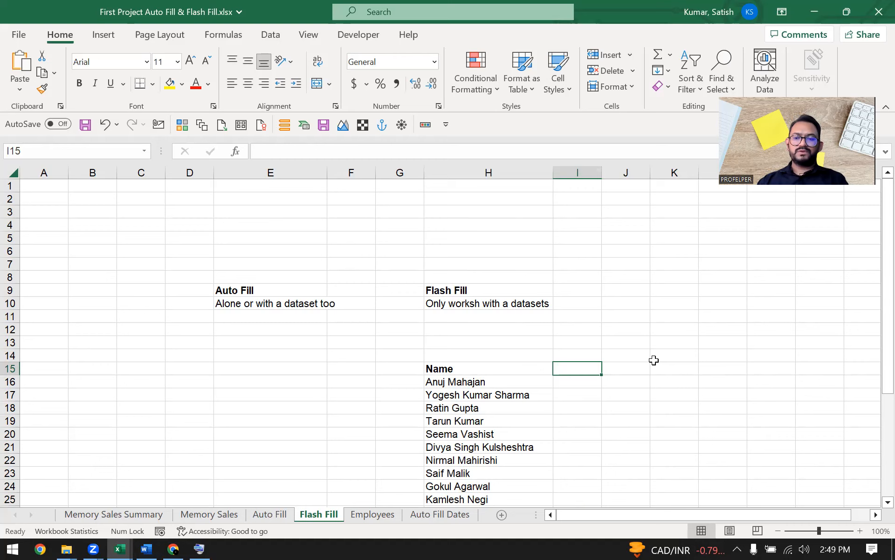
key("Right")
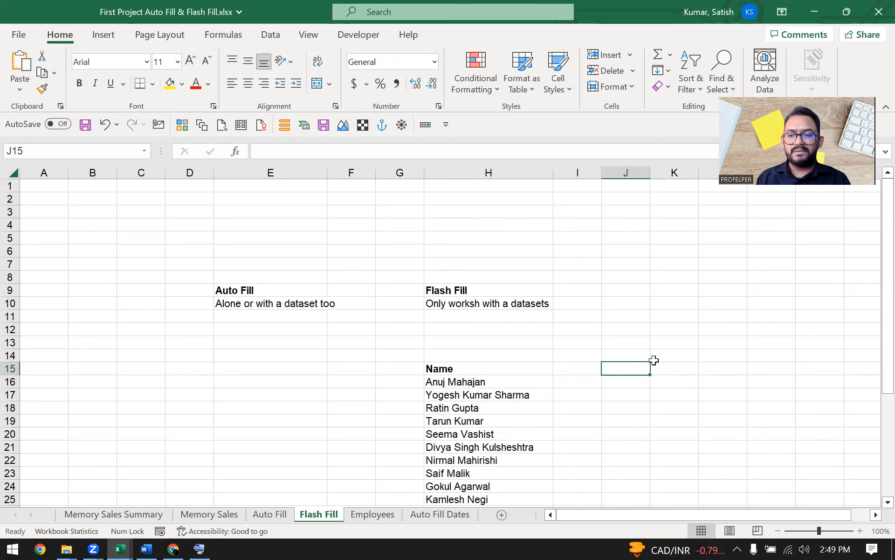
key("Left")
key("Left")
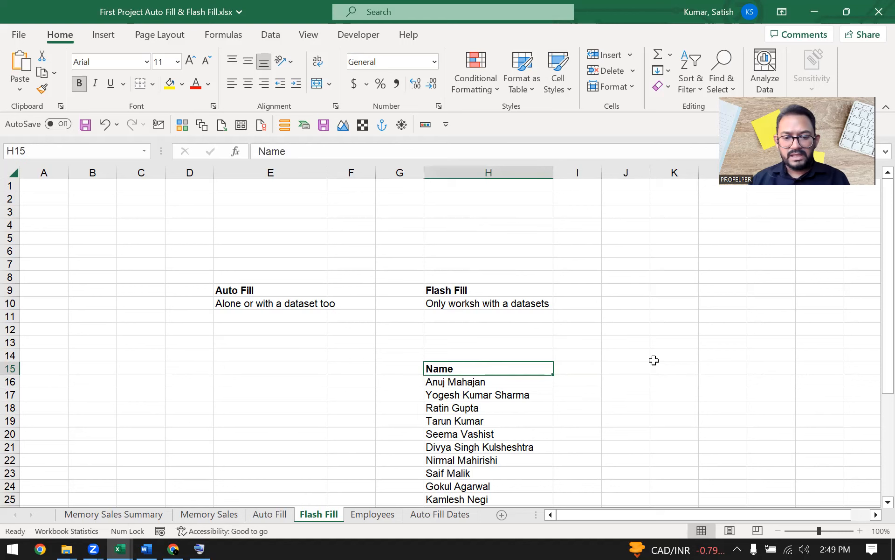
key("Down")
key("ctrl+shift+Down")
key("Up")
key("Down")
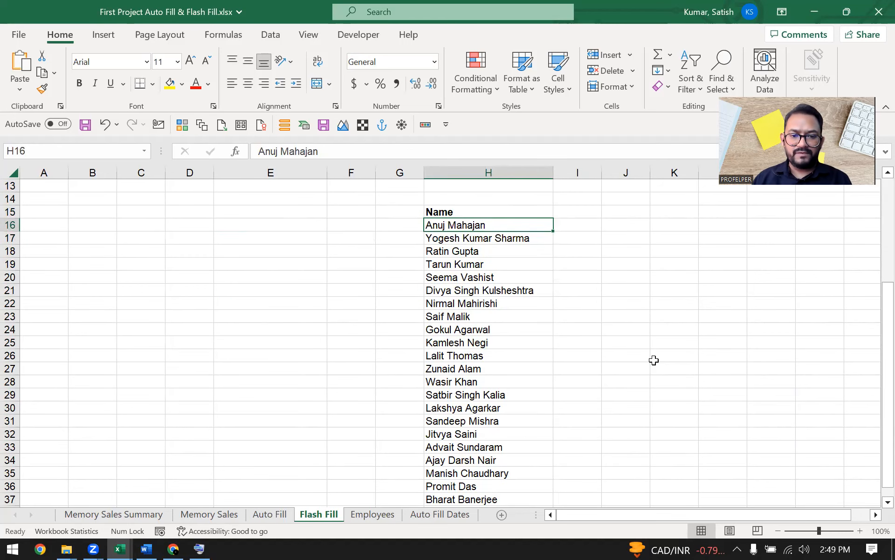
Step: Enter the heading First in I15
key("Up")
key("Right")
key("Right")
type("Firs")
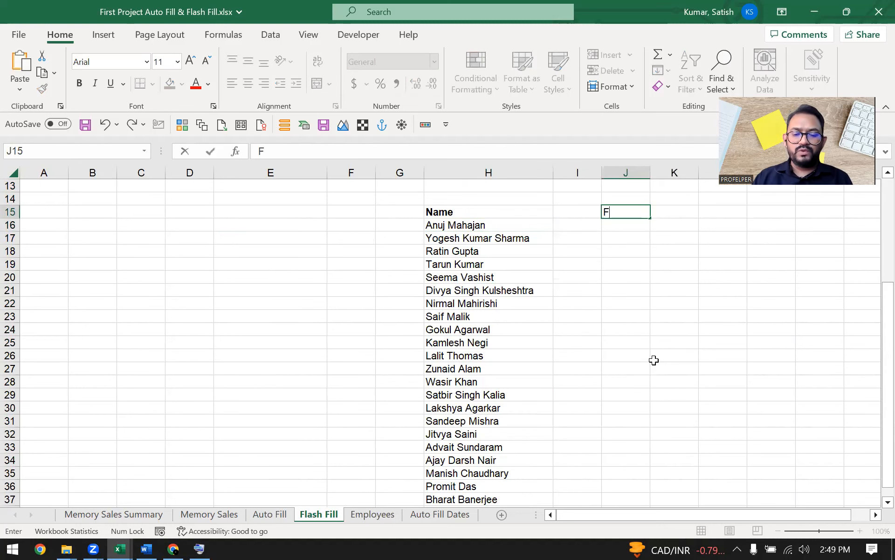
key("Escape")
key("Left")
type("First")
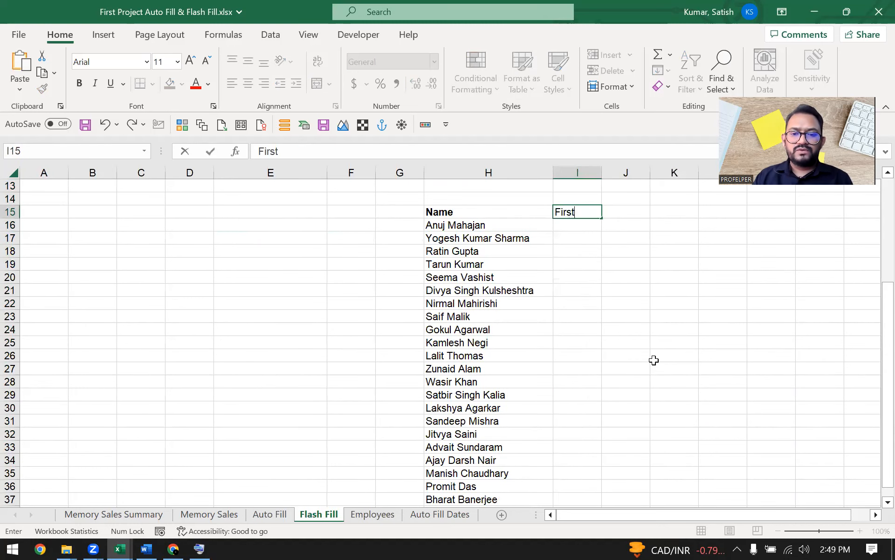
key("Tab")
Step: Enter the heading Last Name in J15
type("Nam")
key("Escape")
type("Name")
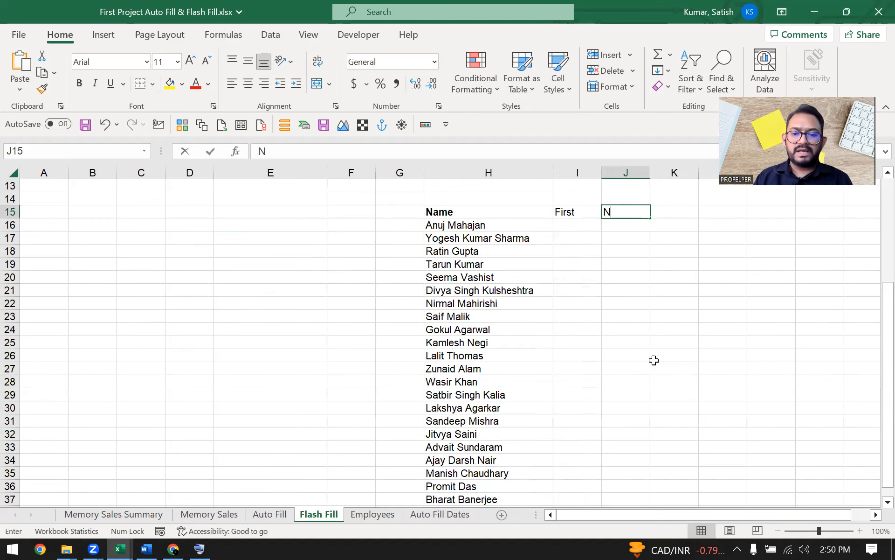
key("Return")
key("Left")
key("Up")
key("Right")
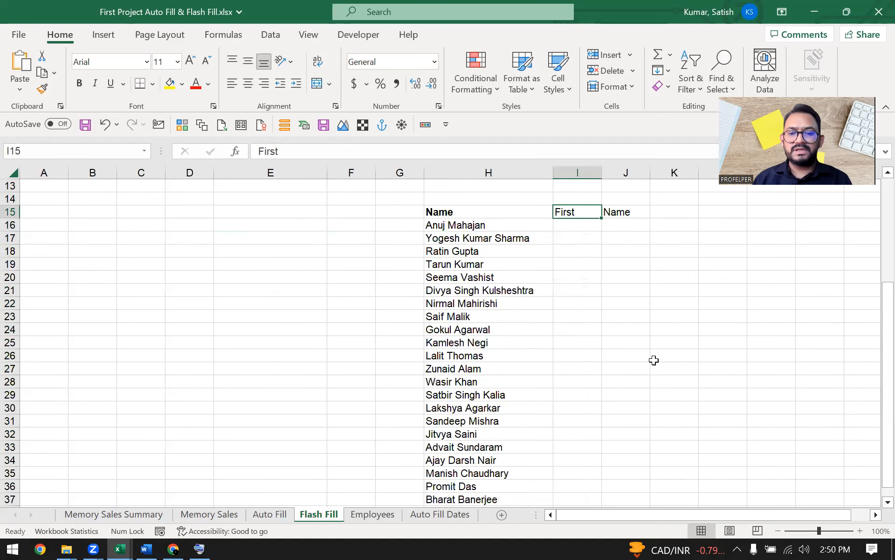
key("Right")
key("F2")
key("Home")
type("Last")
key("Return")
key("Up")
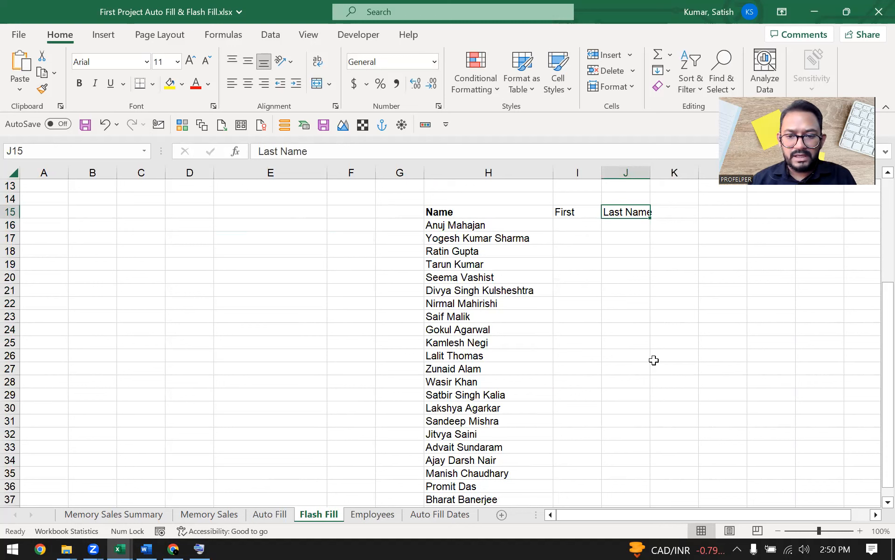
key("Left")
key("Down")
type("anuj")
key("Escape")
key("Tab")
key("Left")
key("Left")
key("Left")
key("Down")
key("Right")
key("ctrl+Down")
key("ctrl+Up")
key("Down")
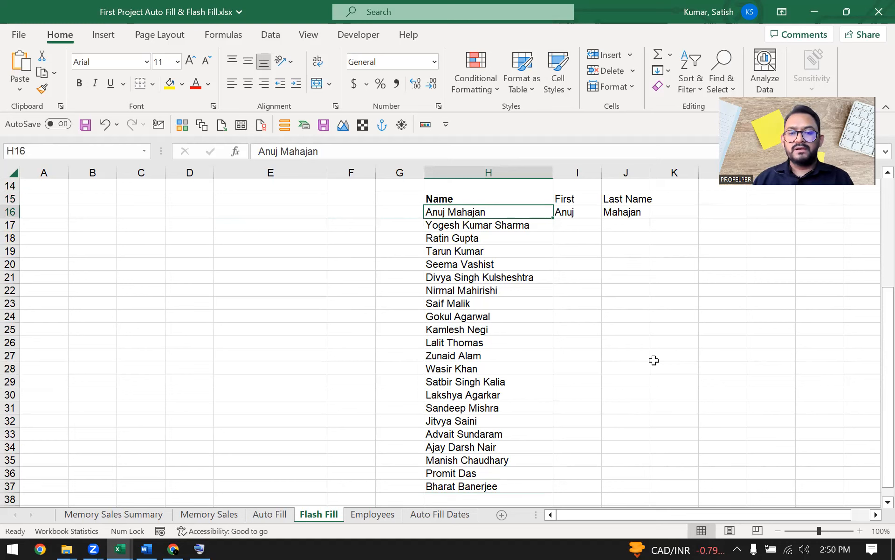
key("Right")
key("shift+Right")
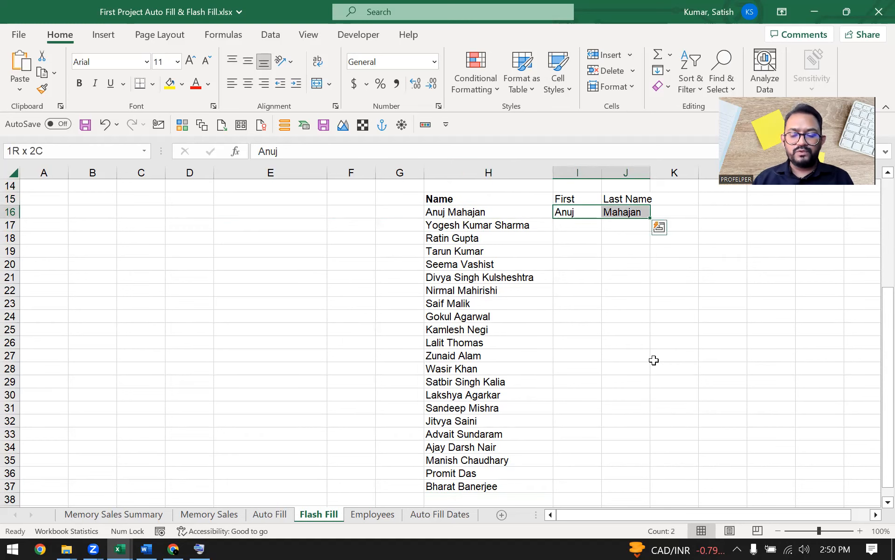
key("shift+Left")
key("Up")
key("Left")
key("ctrl+Up")
key("Up")
key("Down")
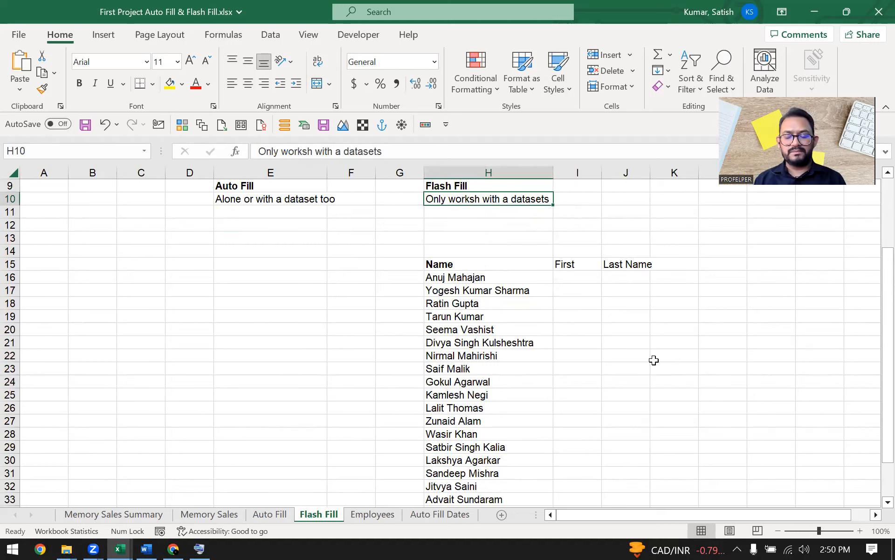
Step: Type Anuj as the first name in I16
key("Down")
key("Down")
key("Down")
key("Down")
key("Down")
key("Down")
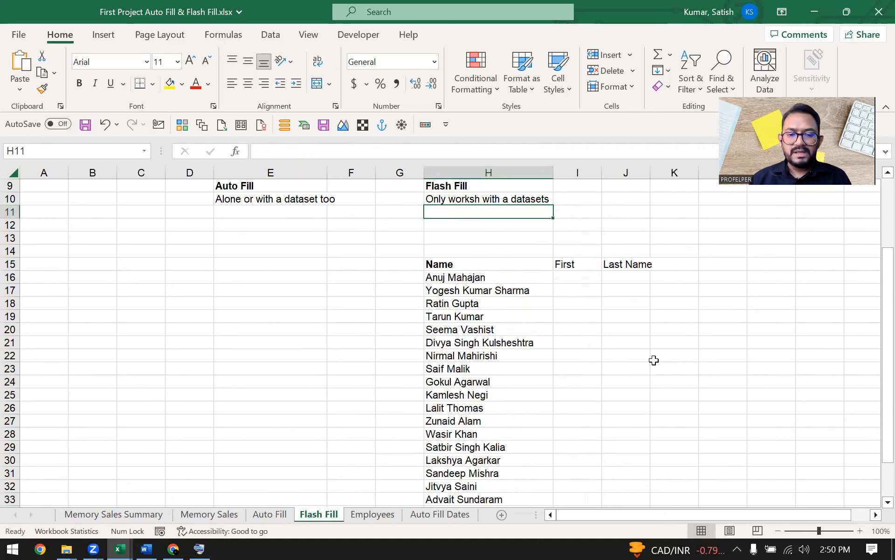
key("Right")
key("Left")
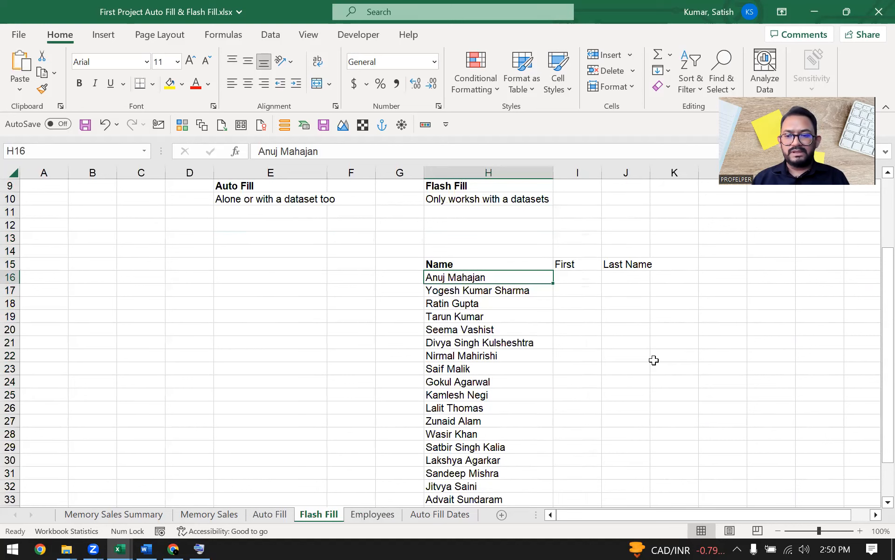
key("Down")
key("Down")
key("Up")
key("Up")
key("Right")
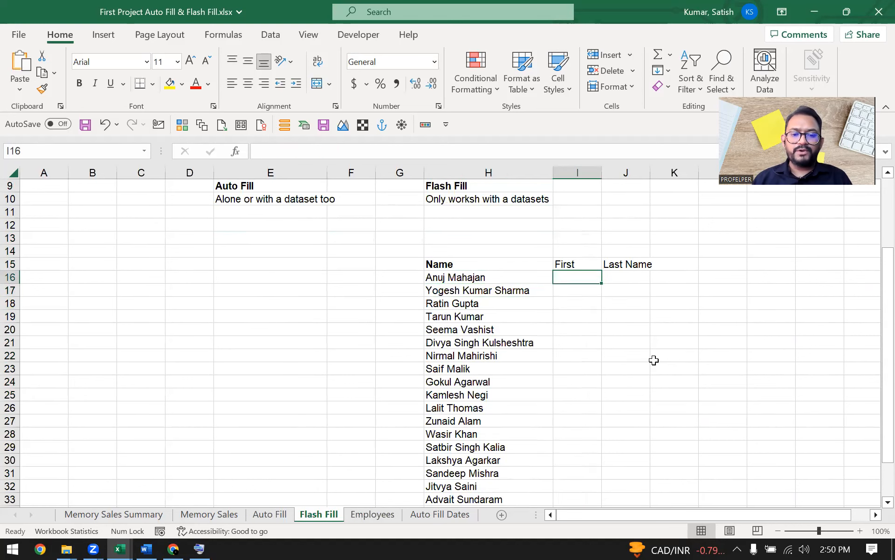
type("Anuj")
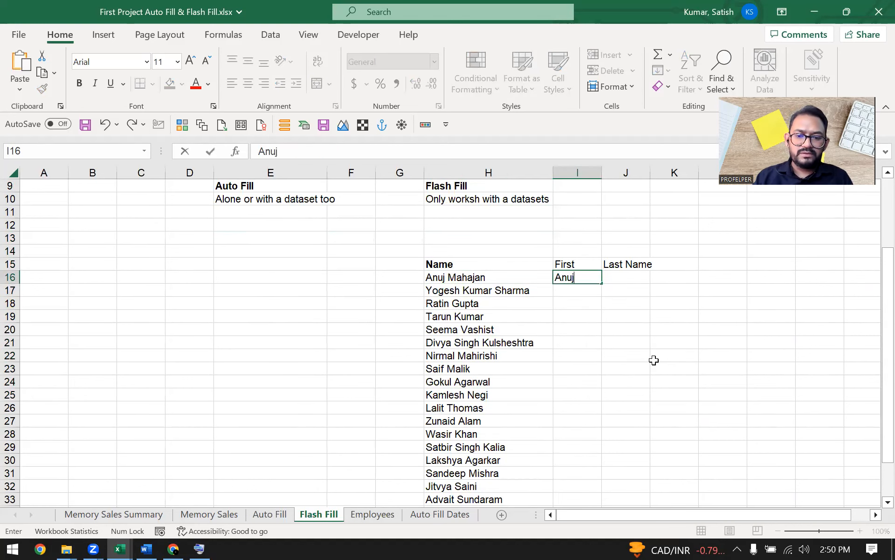
key("Return")
Step: Fill Anuj down to I37 and switch to Flash Fill to extract each first name
key("Up")
key("Left")
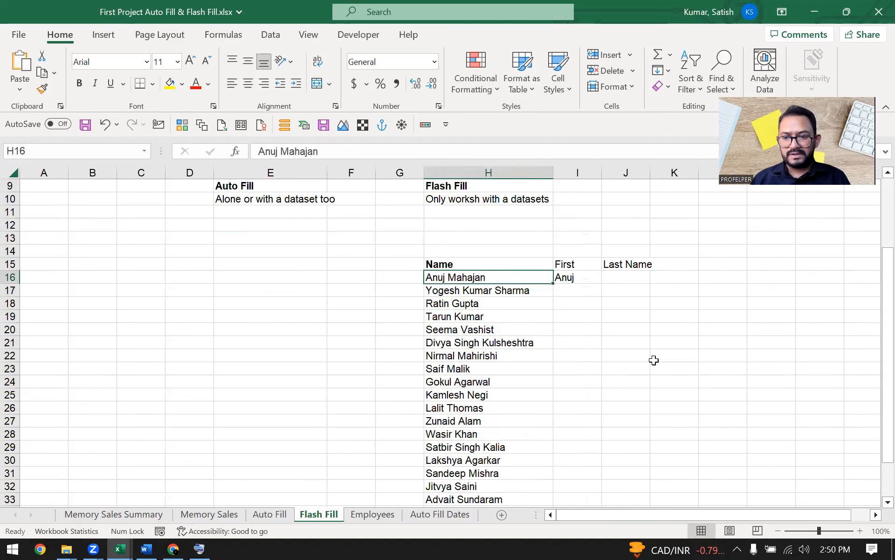
key("Right")
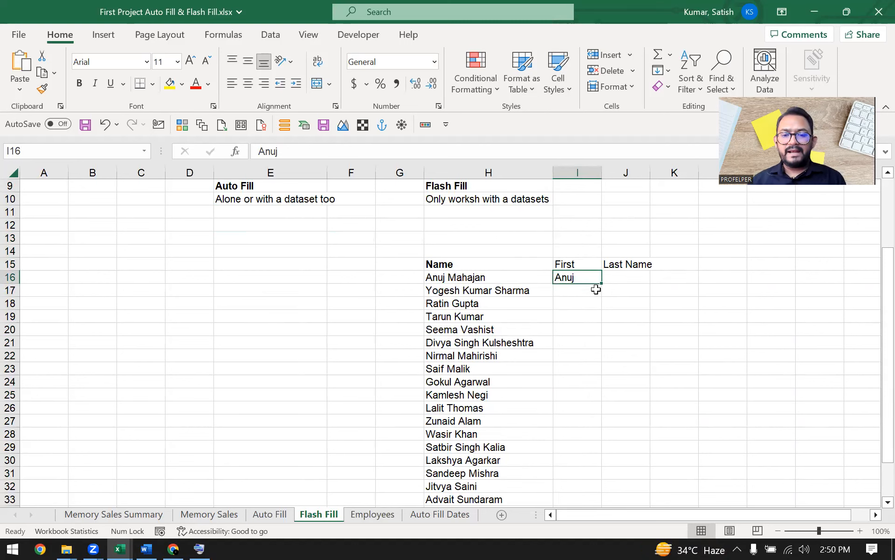
left_click_drag(601, 283, 600, 308)
left_click_drag(596, 467, 591, 495)
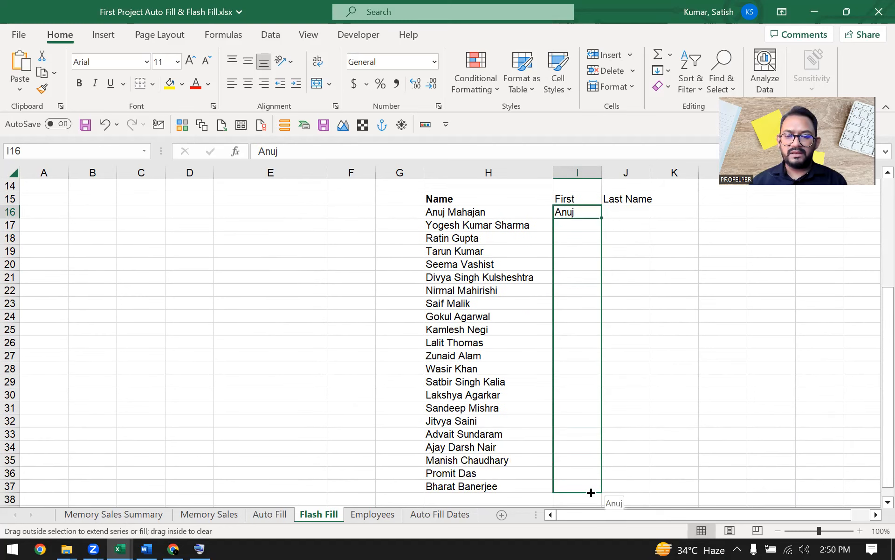
left_click_drag(591, 492, 590, 489)
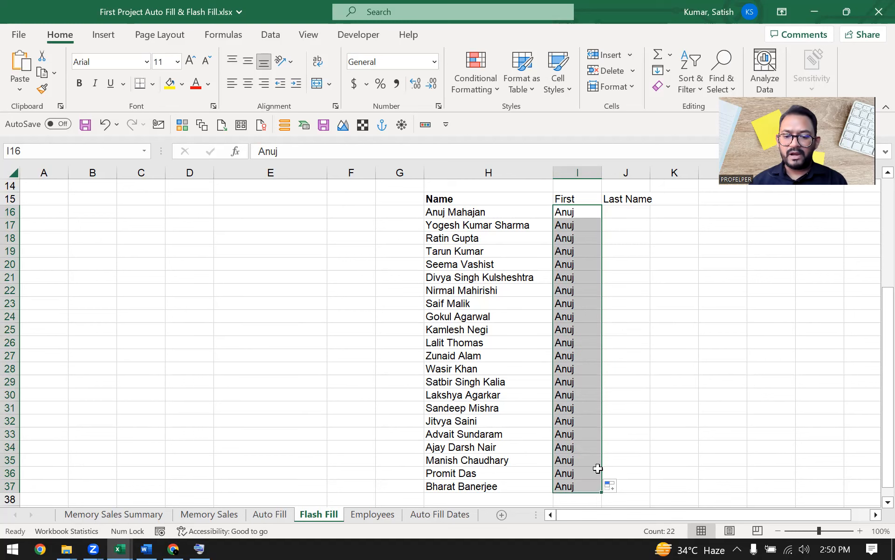
left_click(616, 487)
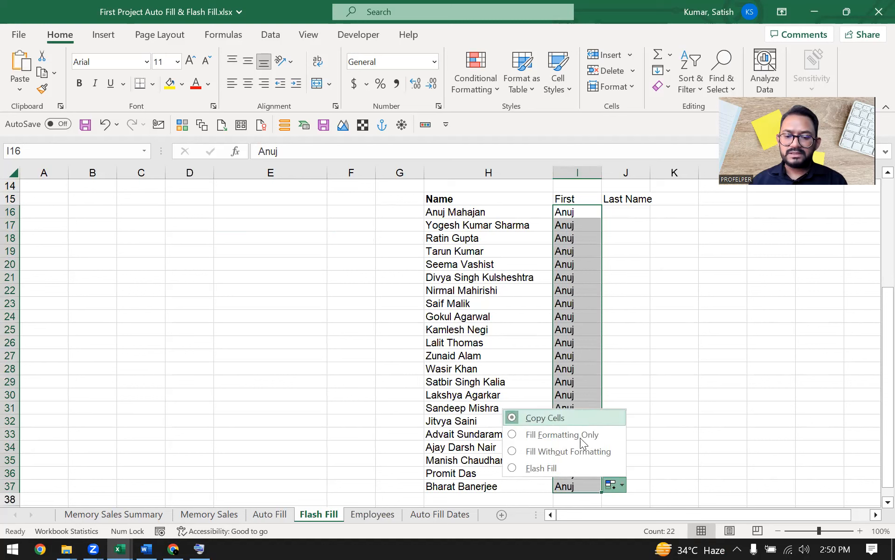
left_click(577, 467)
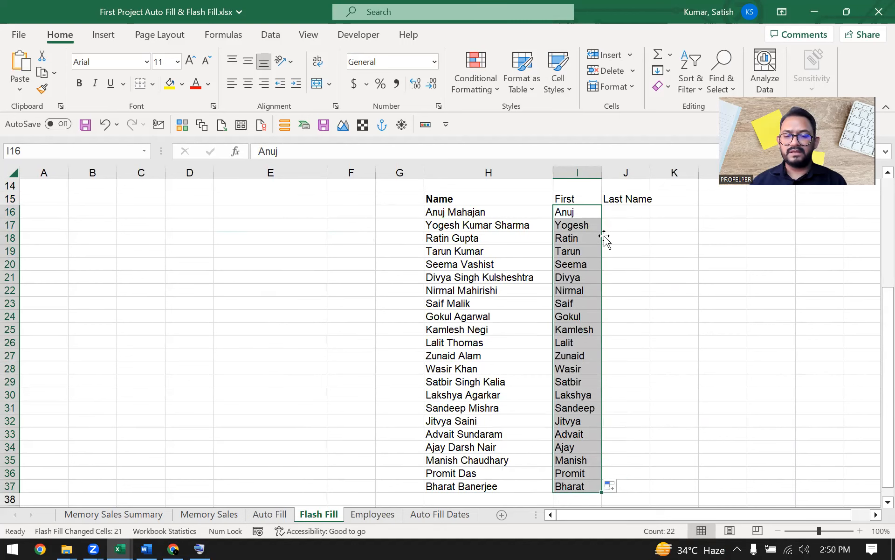
left_click_drag(587, 211, 588, 486)
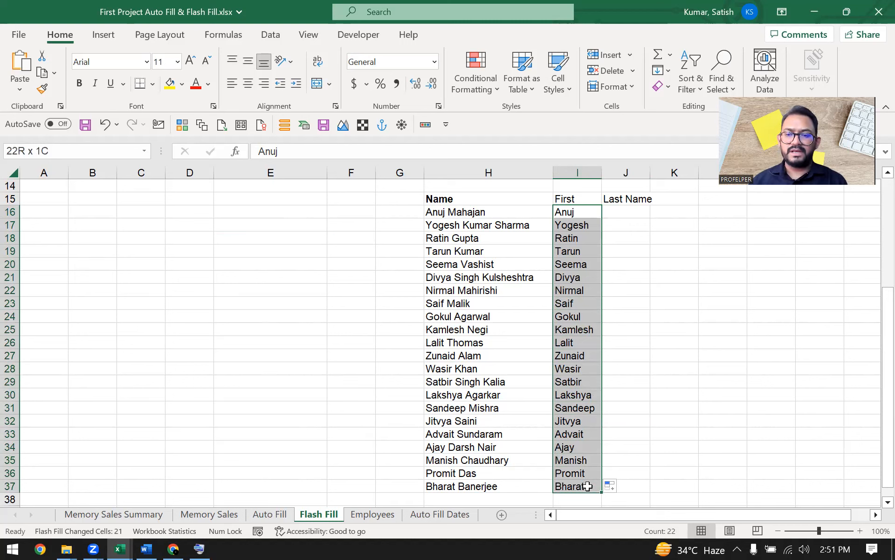
left_click_drag(475, 214, 486, 491)
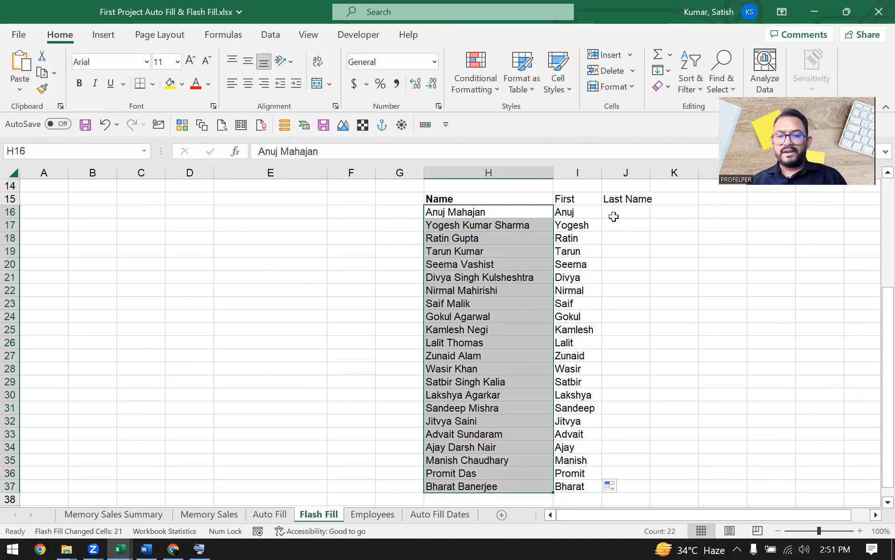
Step: Enter Mahajan as the first surname in J16
left_click(626, 212)
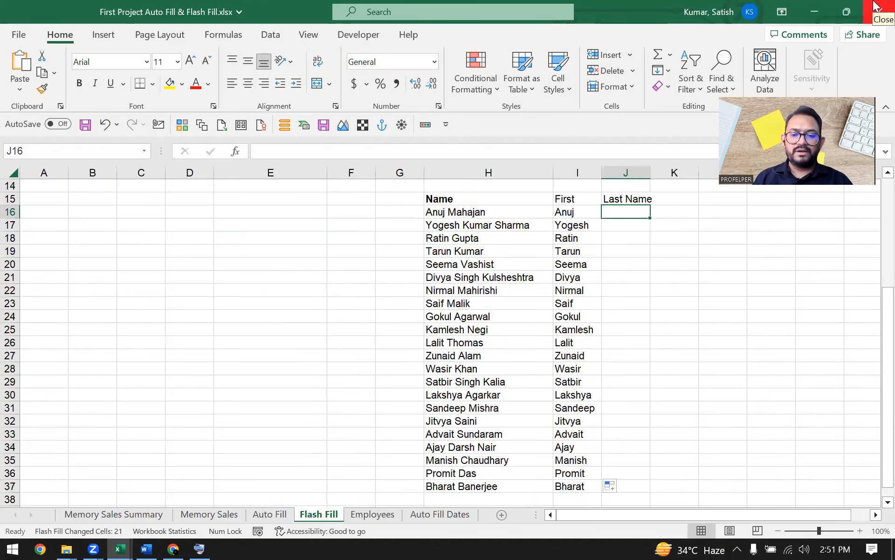
type("Maha")
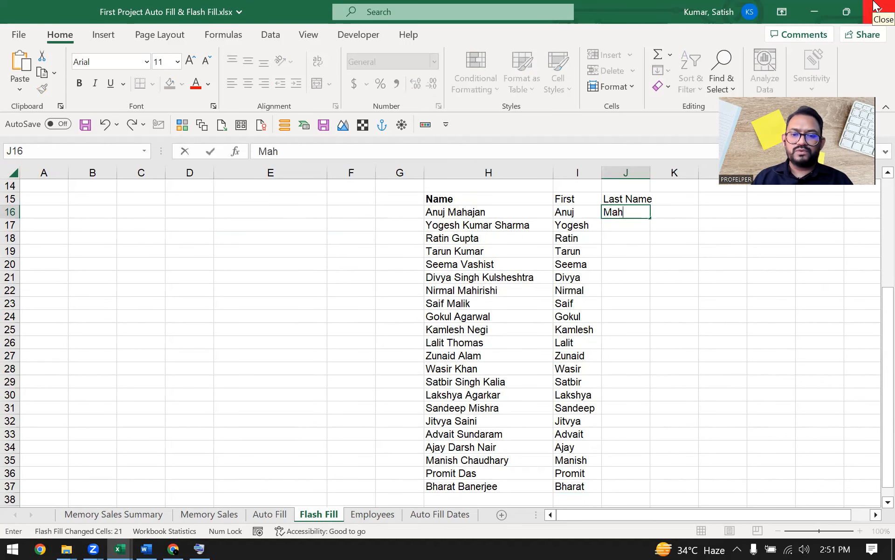
key("Escape")
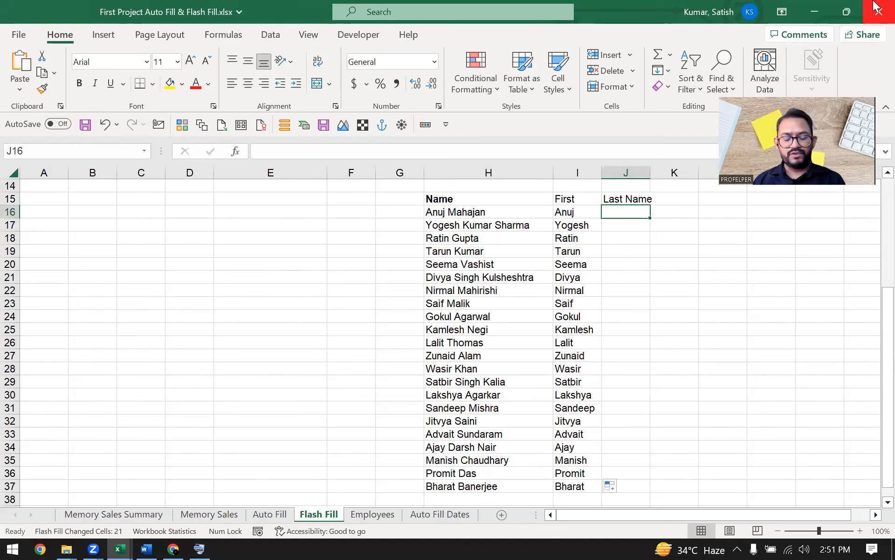
type("Mahjan")
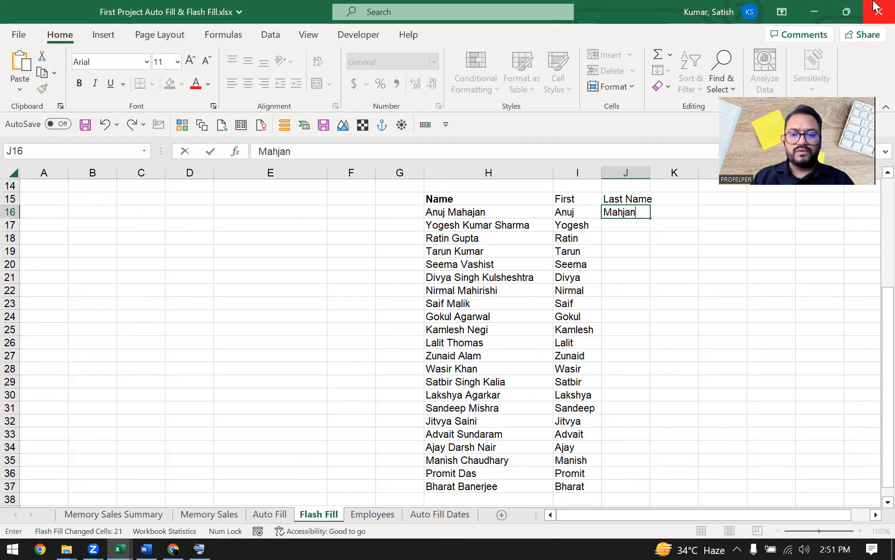
key("Escape")
type("Maha")
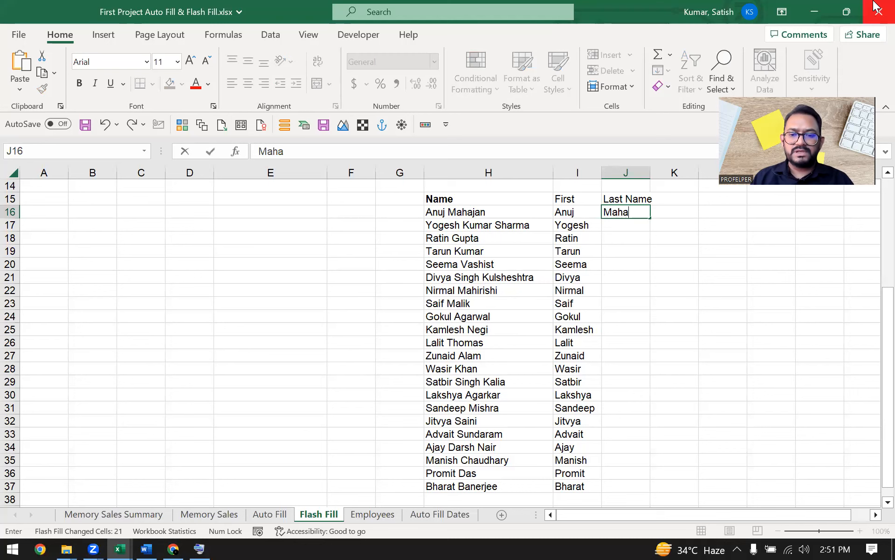
type("jan")
key("Left")
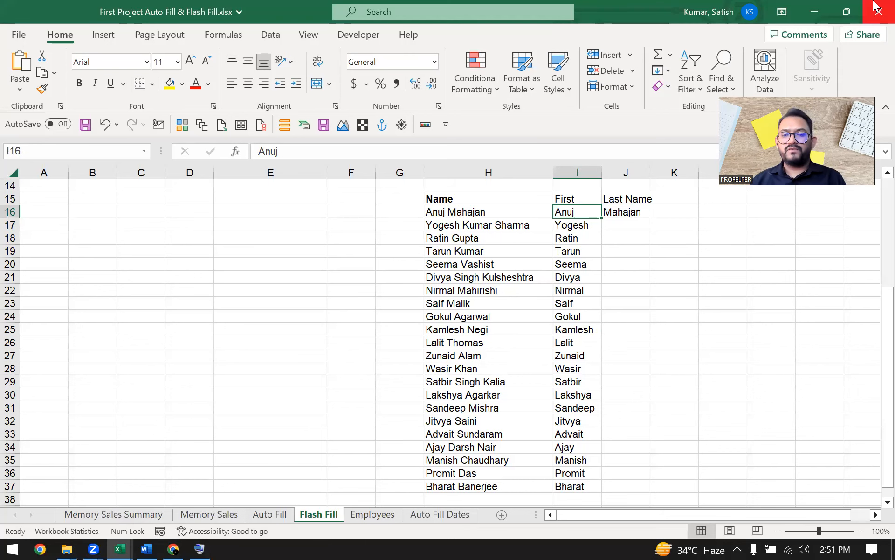
key("Right")
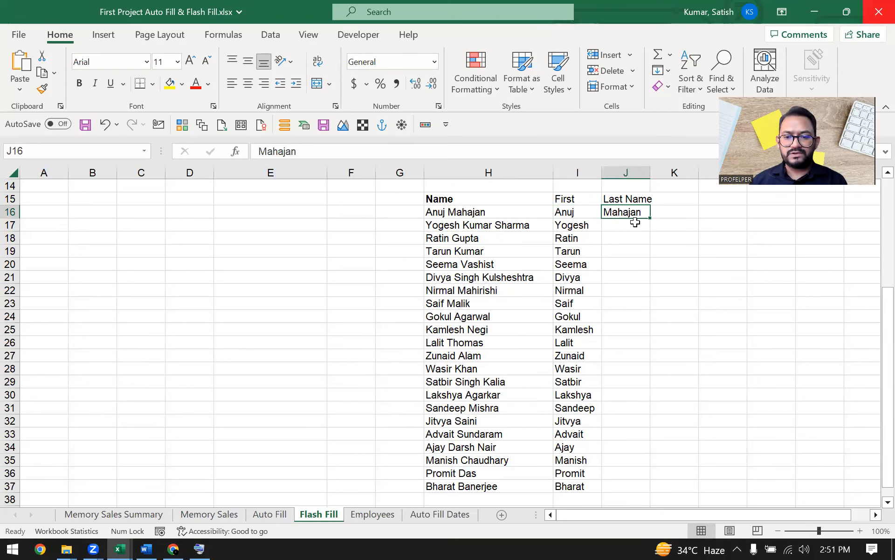
Step: Fill Mahajan down to J37 and Flash Fill every surname through Banerjee
left_click_drag(650, 218, 642, 493)
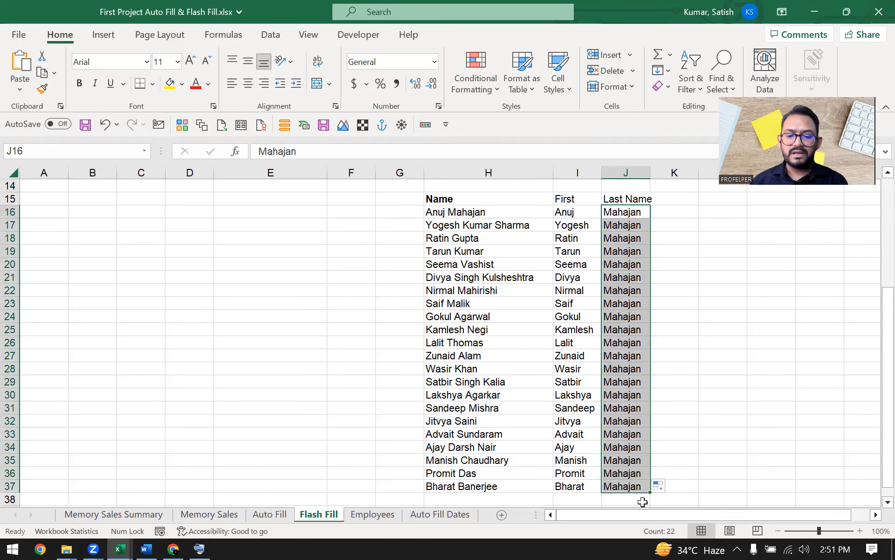
left_click(669, 490)
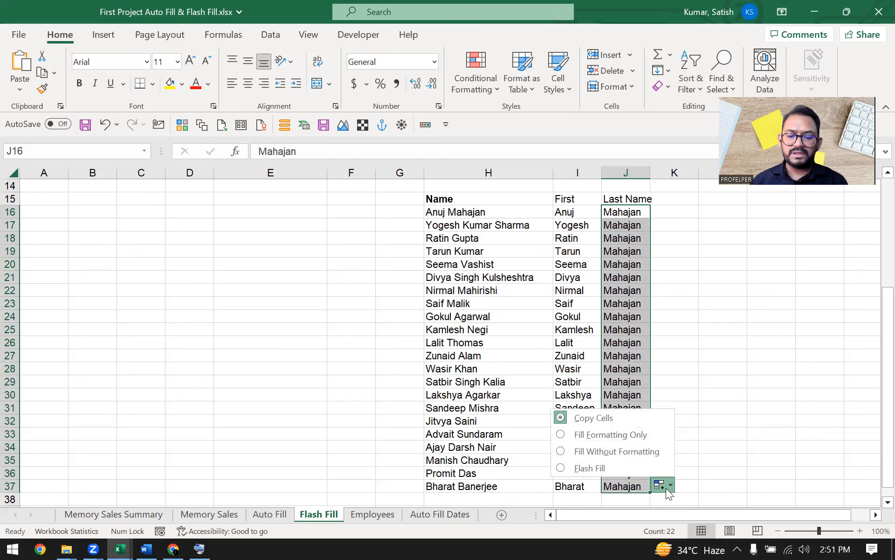
left_click(632, 467)
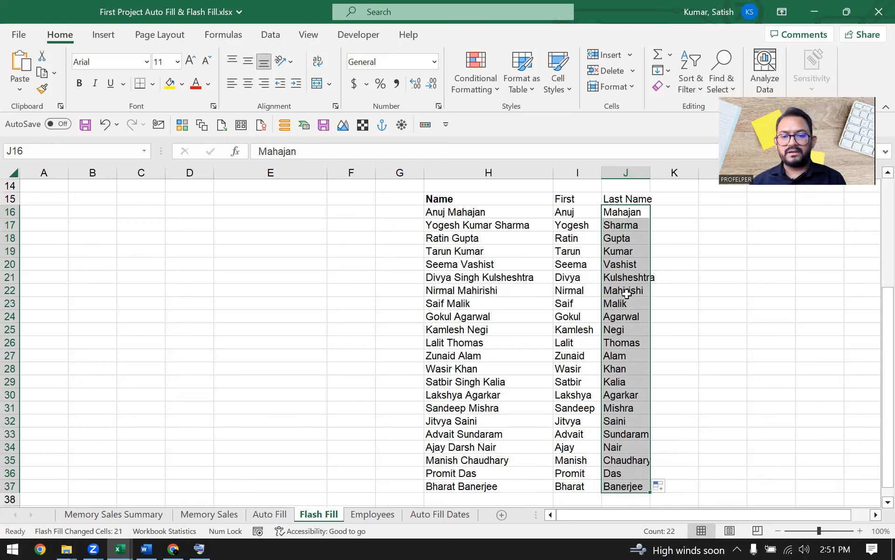
scroll(627, 298, "down", 1)
left_click(631, 326)
scroll(631, 327, "up", 2)
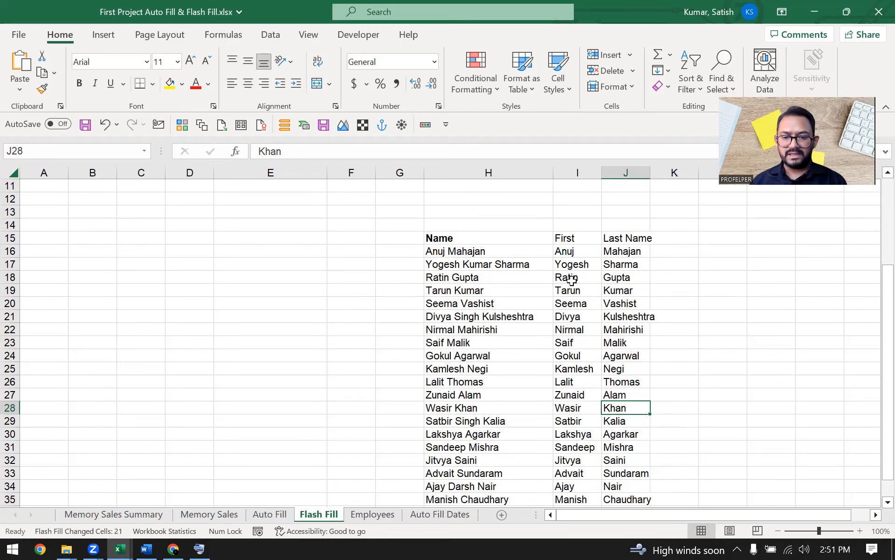
Step: Bold the First and Last Name headings in I15:J15 with Ctrl+B
left_click(564, 247)
key("Up")
key("shift+Right")
key("shift+Right")
key("Left")
key("Right")
key("shift+Right")
key("ctrl+b")
key("shift+Left")
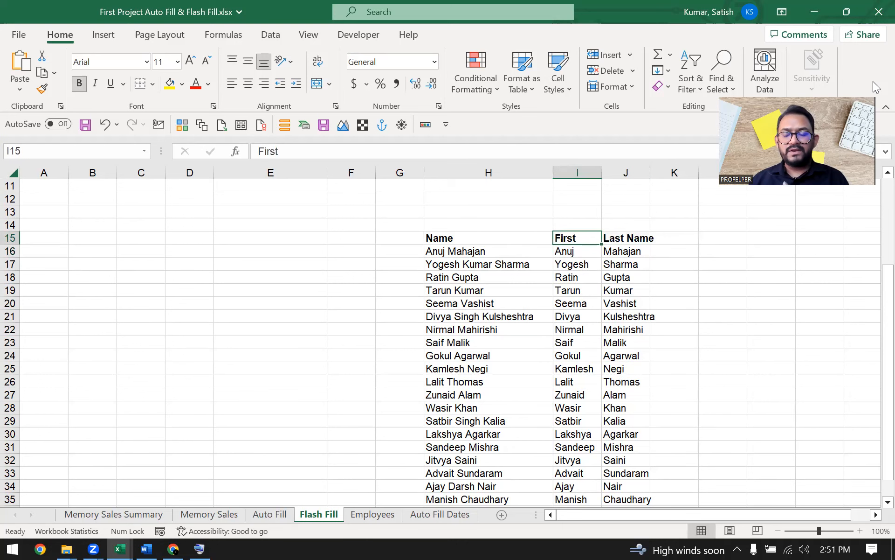
key("Right")
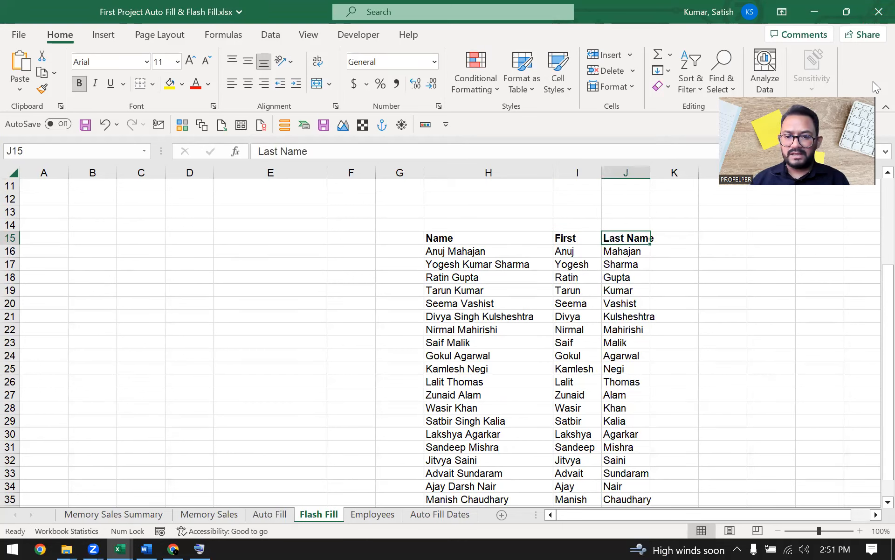
key("Left")
key("Left")
key("Right")
key("Right")
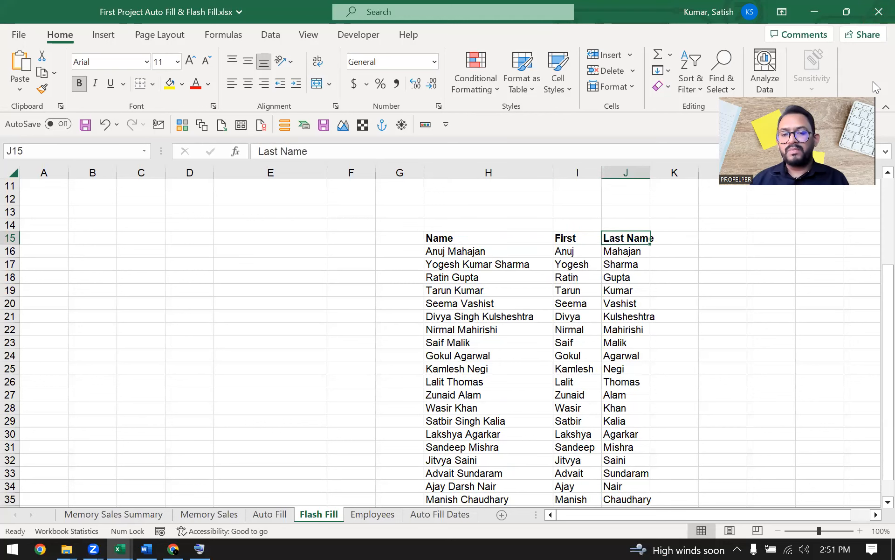
key("Down")
key("Left")
Step: Clear the original full-name column from H15 downward
key("Right")
key("Right")
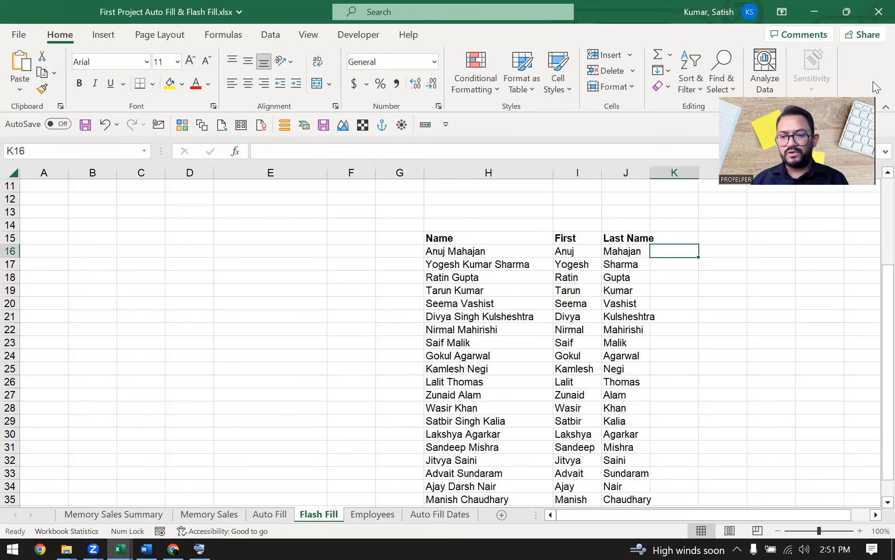
key("Left")
key("Left")
key("Up")
key("Left")
key("ctrl+shift+Down")
key("Delete")
key("Right")
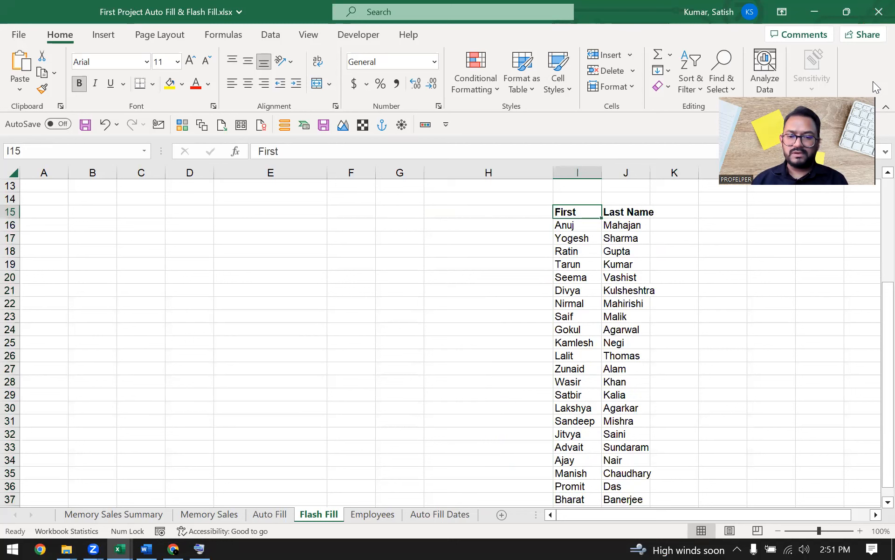
key("shift+Right")
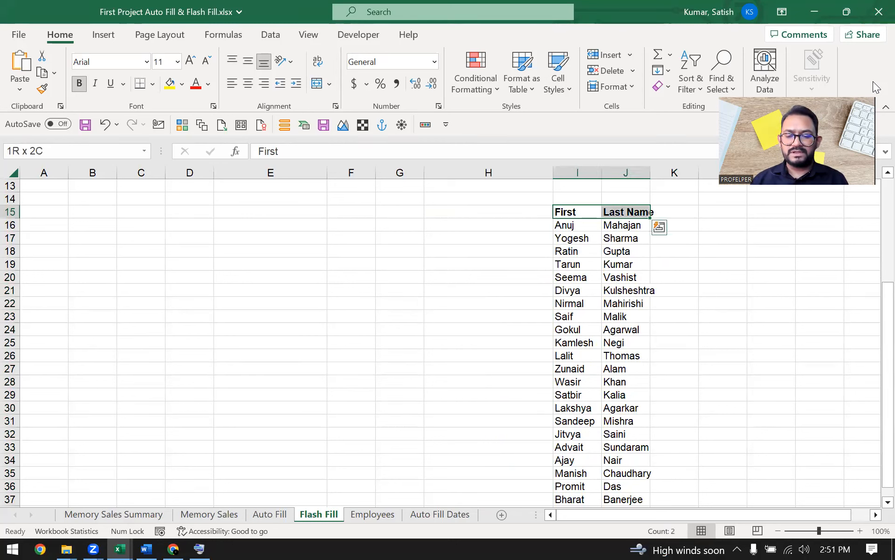
key("Down")
key("Up")
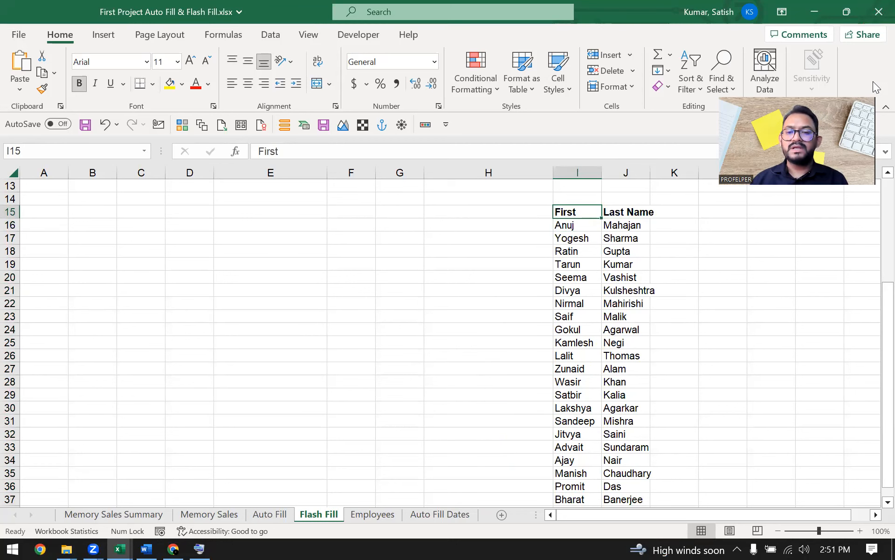
key("Right")
key("Right")
key("Down")
key("Up")
type("Name")
key("Return")
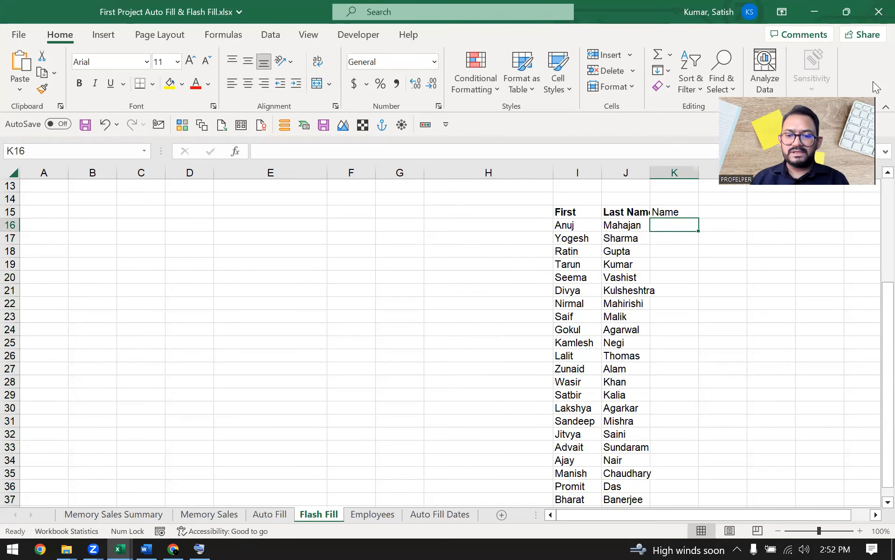
type("Anuj")
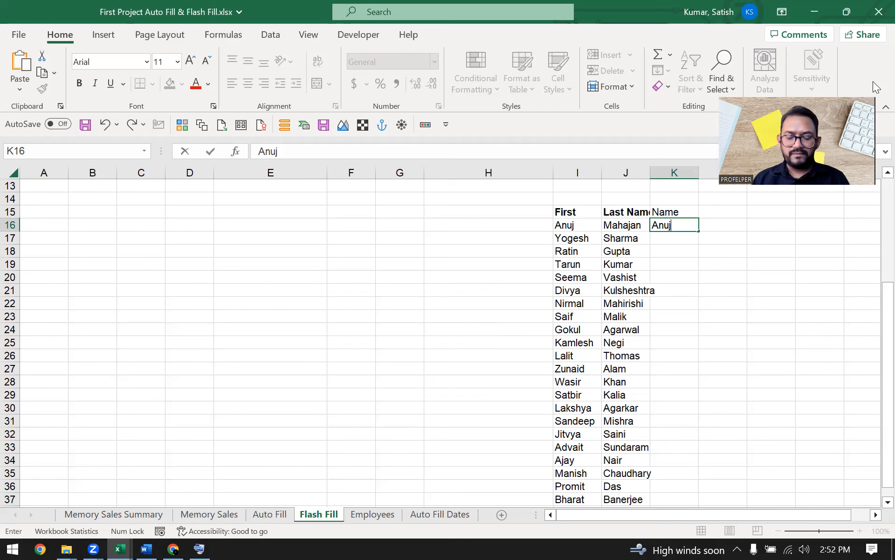
key("Escape")
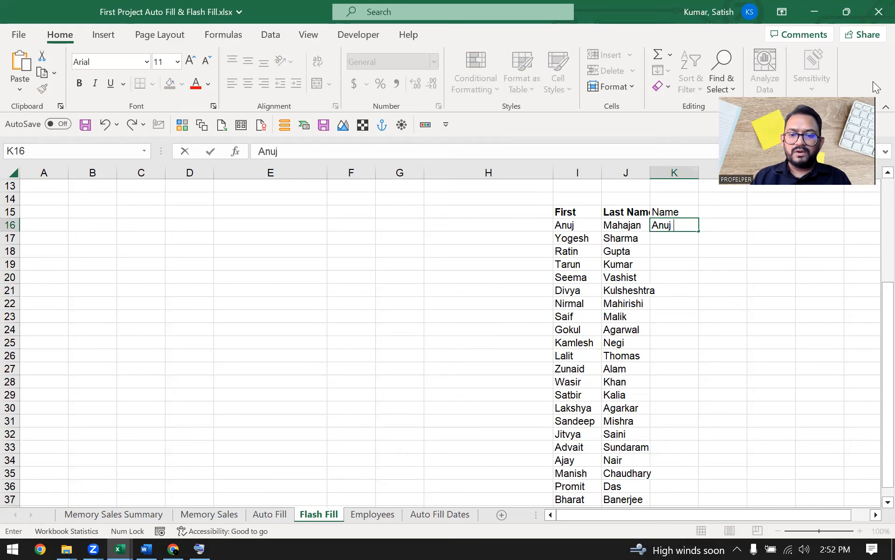
key("ctrl+Return")
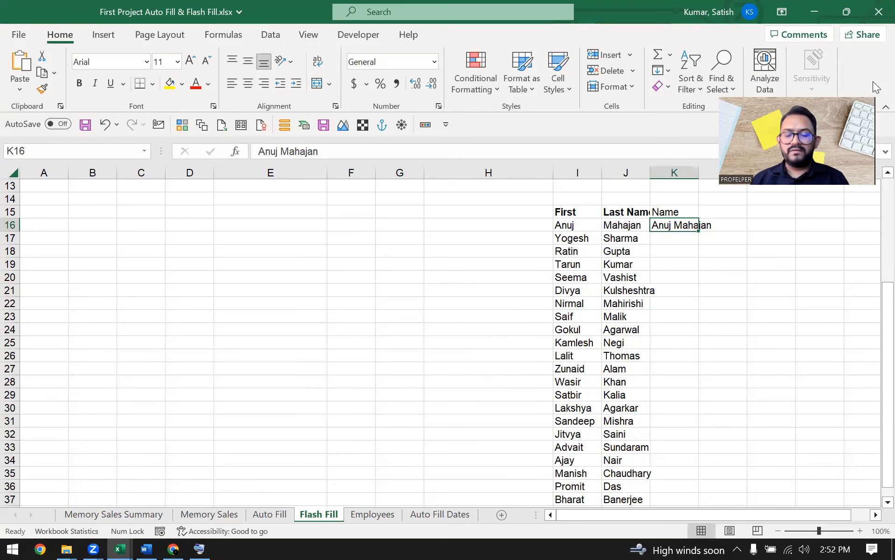
left_click_drag(699, 230, 699, 466)
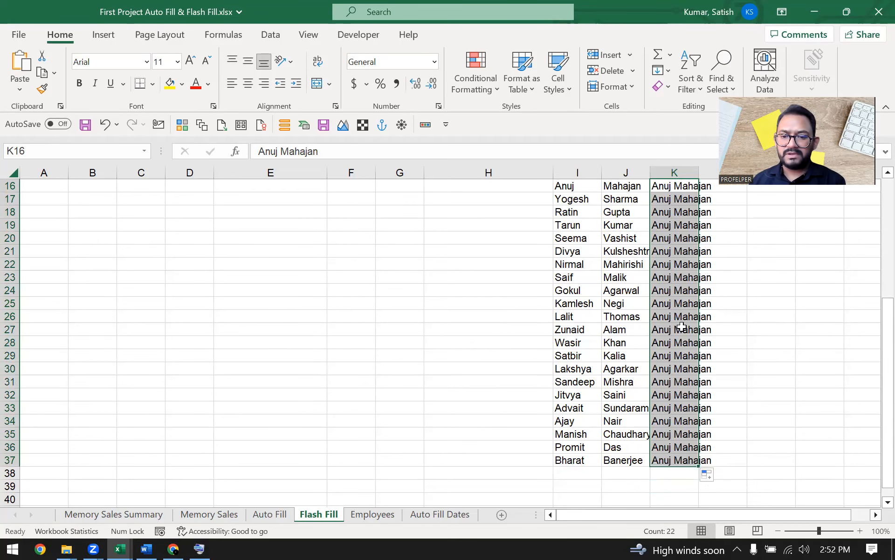
left_click(717, 478)
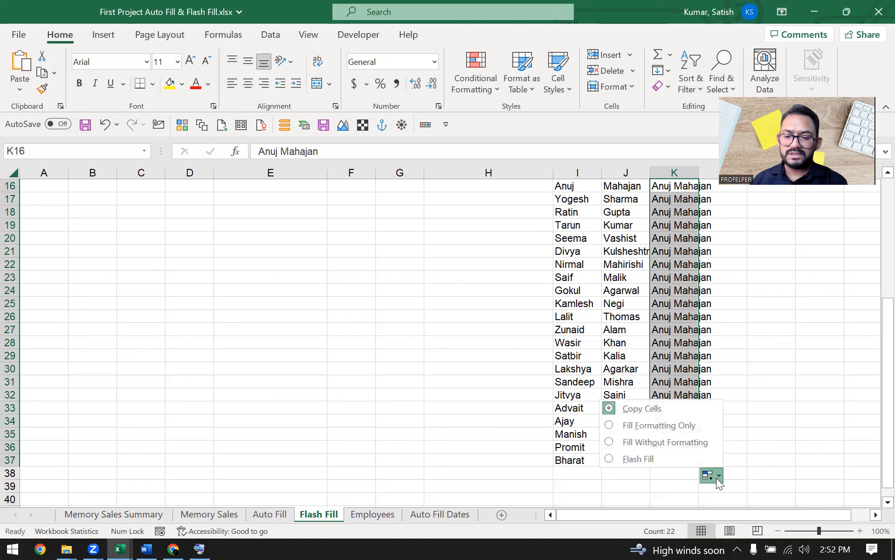
left_click(674, 459)
scroll(686, 326, "up", 2)
left_click(658, 293)
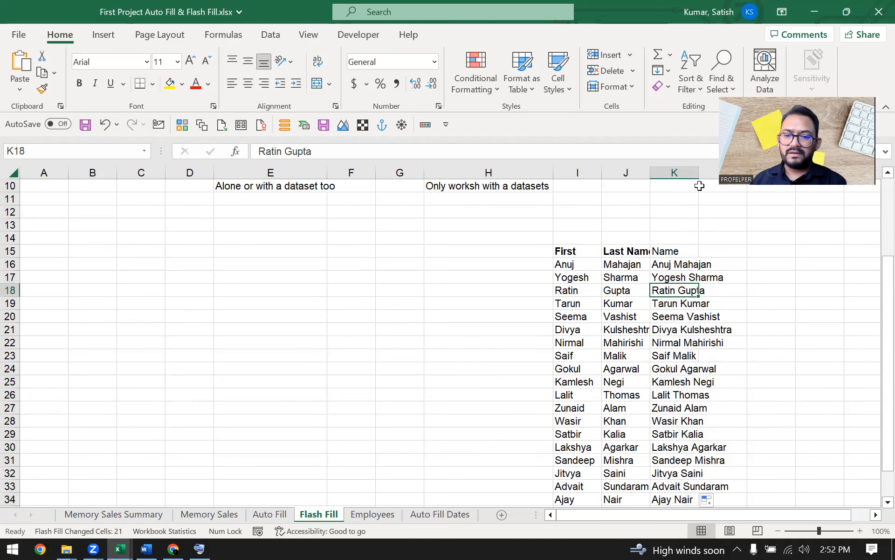
Step: Autofit column K to fit the full names
double_click(699, 173)
left_click_drag(707, 251, 625, 251)
left_click(625, 250)
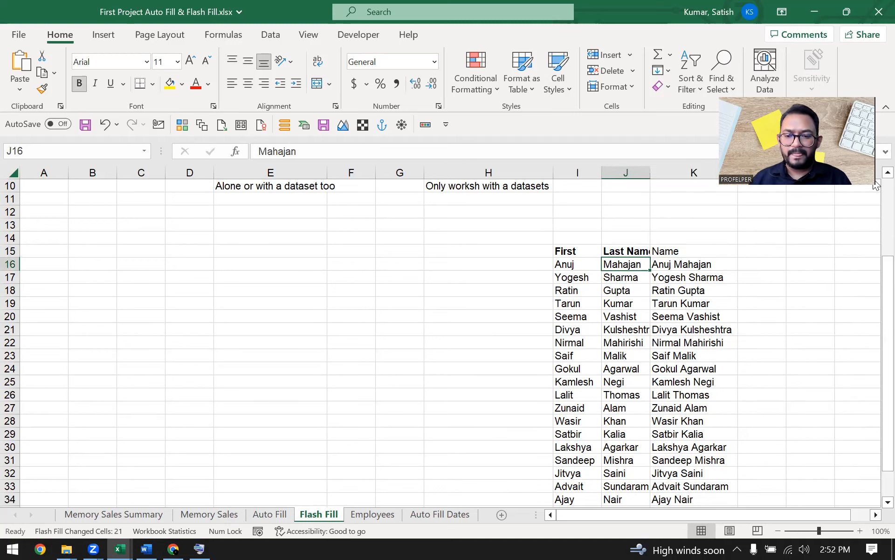
Step: Copy the First and Last Name headings into L15:M15
key("Right")
key("Down")
key("Up")
key("ctrl+Left")
key("ctrl+shift+Right")
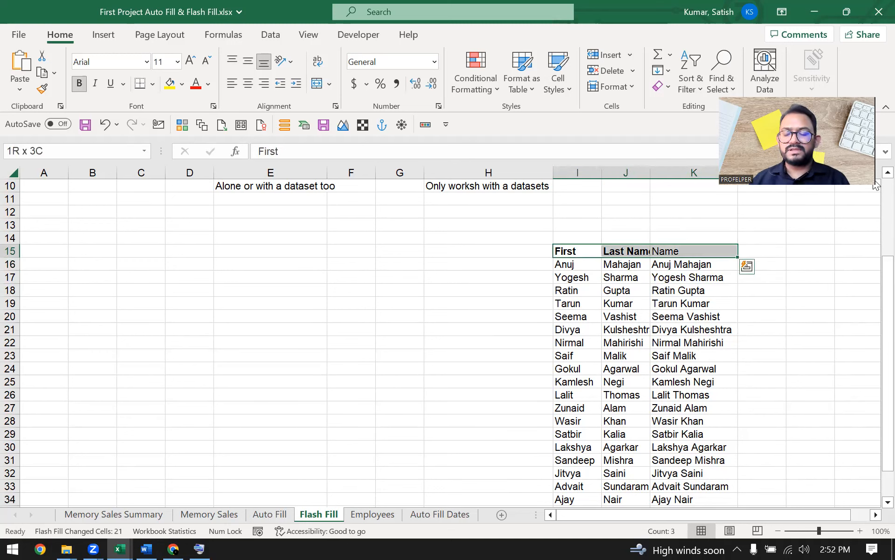
key("Down")
key("Up")
key("Right")
key("Right")
key("Left")
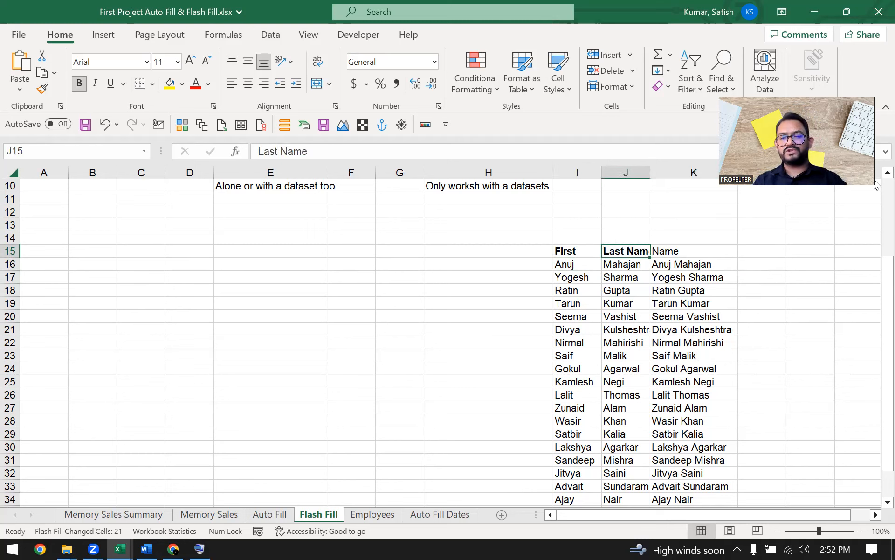
key("Right")
key("Right")
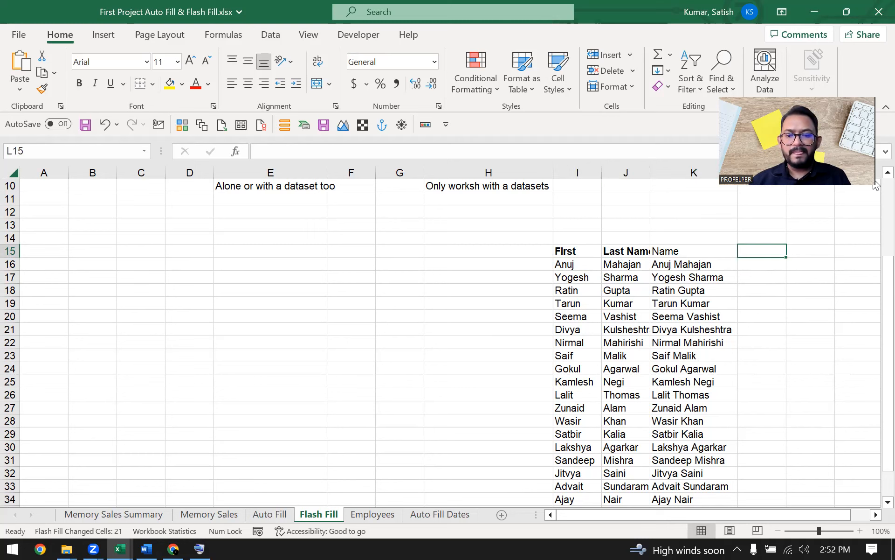
key("Right")
key("Right")
key("Left")
key("Left")
key("Left")
key("Left")
key("Left")
key("shift+Right")
key("ctrl+q")
key("Escape")
key("ctrl+c")
key("Right")
key("Right")
key("Right")
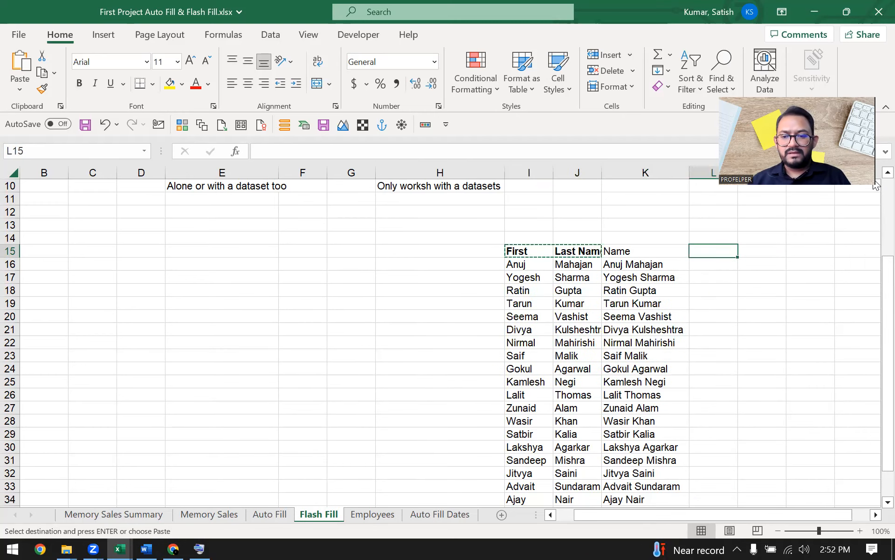
key("Return")
key("Left")
Step: Clear the original First and Last Name columns I15:J37
key("Left")
key("Left")
key("shift+Right")
key("ctrl+shift+Down")
key("Delete")
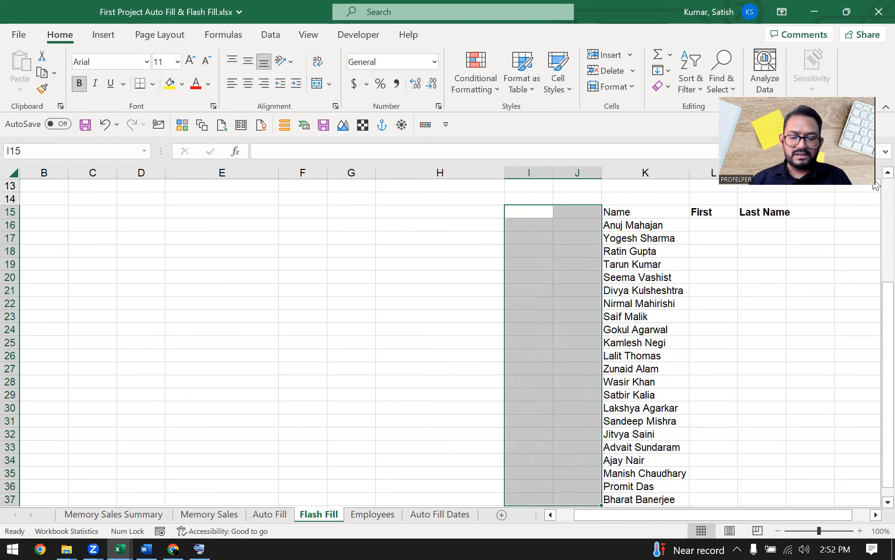
key("Right")
key("Right")
key("Right")
key("Right")
key("Right")
key("Right")
key("Right")
key("Right")
key("Left")
key("Left")
key("Left")
key("Left")
Step: Enter the example first name Anuj in L16 under the First column
key("Down")
key("Left")
type("Anu")
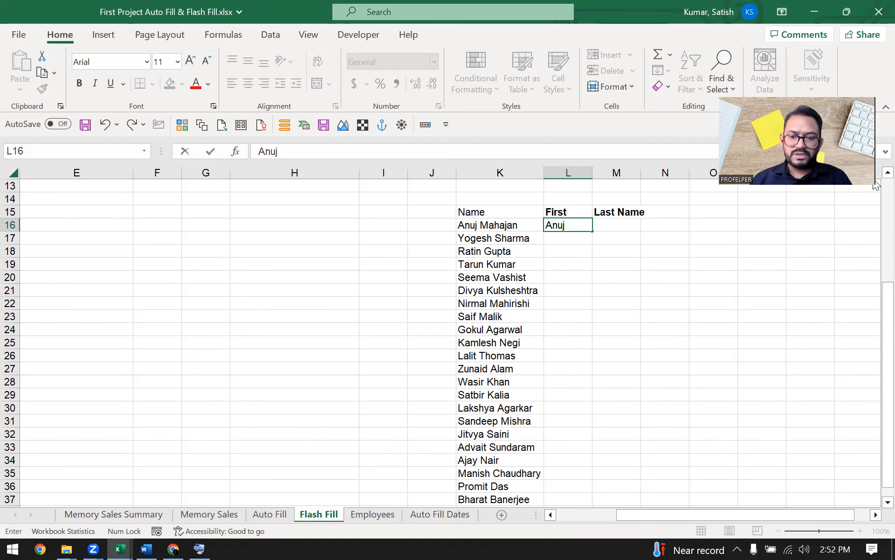
key("Return")
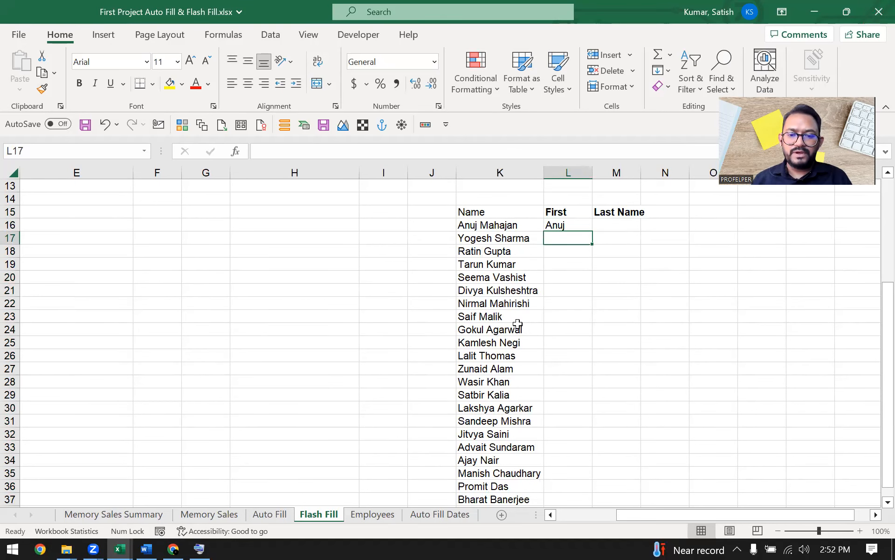
Step: Select L16:L37 and Flash Fill it with Ctrl+E to list first names Anuj through Bharat
left_click_drag(577, 228, 573, 465)
scroll(643, 426, "up", 2)
scroll(642, 426, "down", 1)
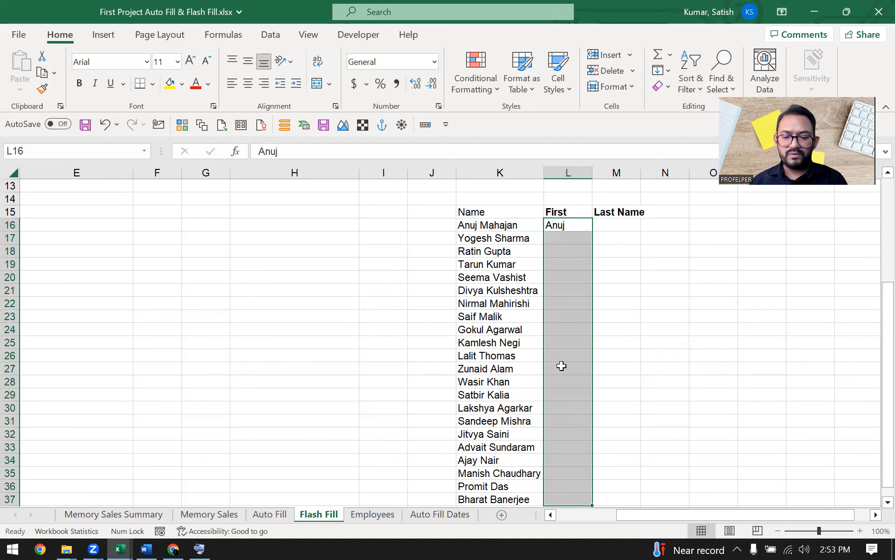
left_click(199, 548)
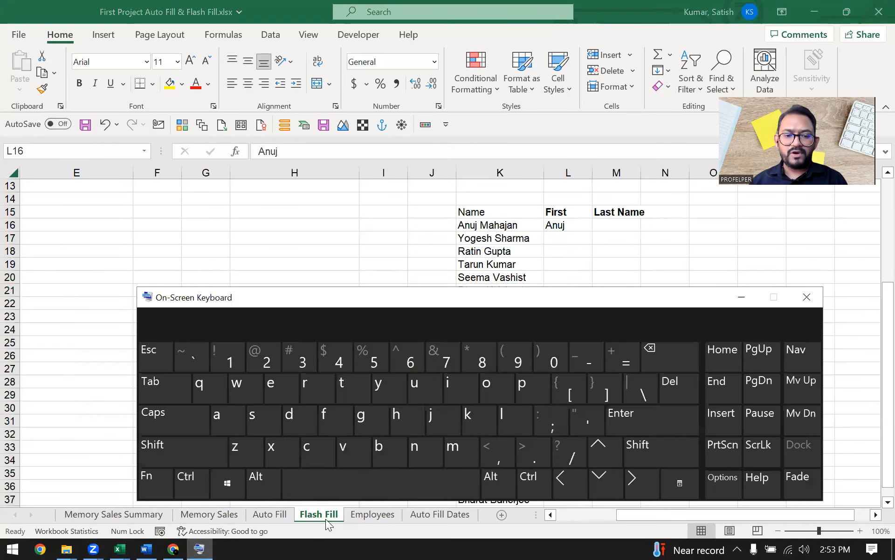
left_click(533, 483)
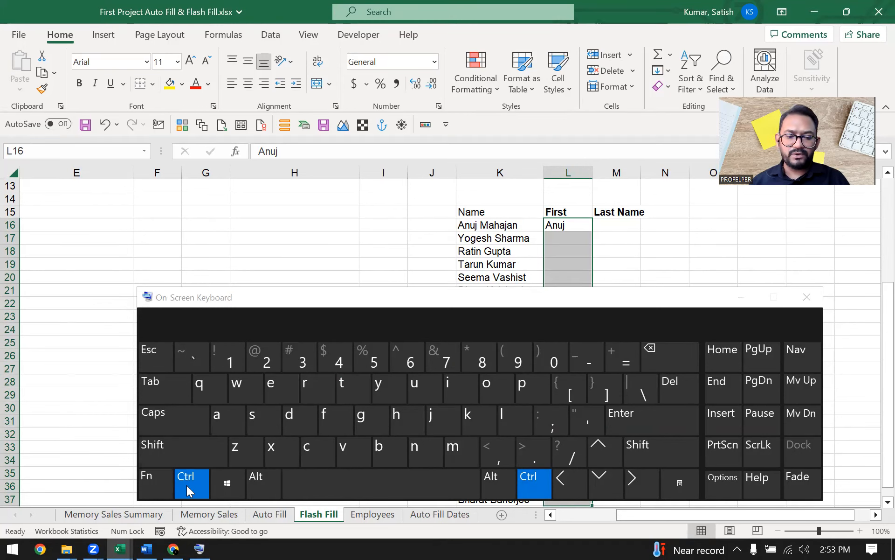
left_click(275, 388)
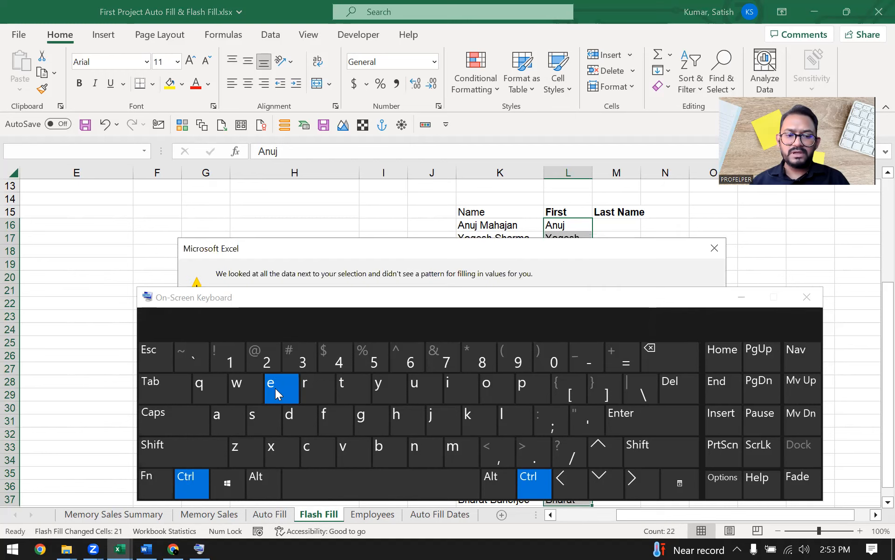
left_click(713, 247)
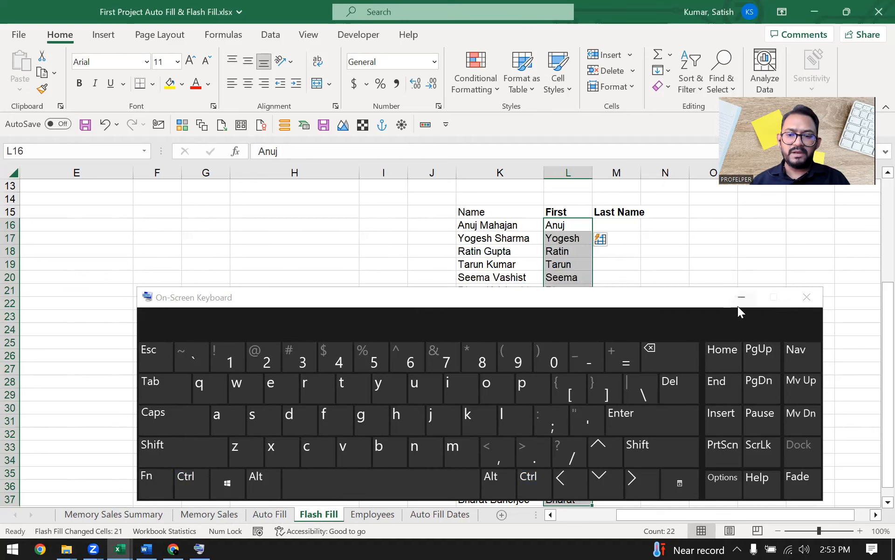
left_click(741, 299)
scroll(597, 355, "down", 3)
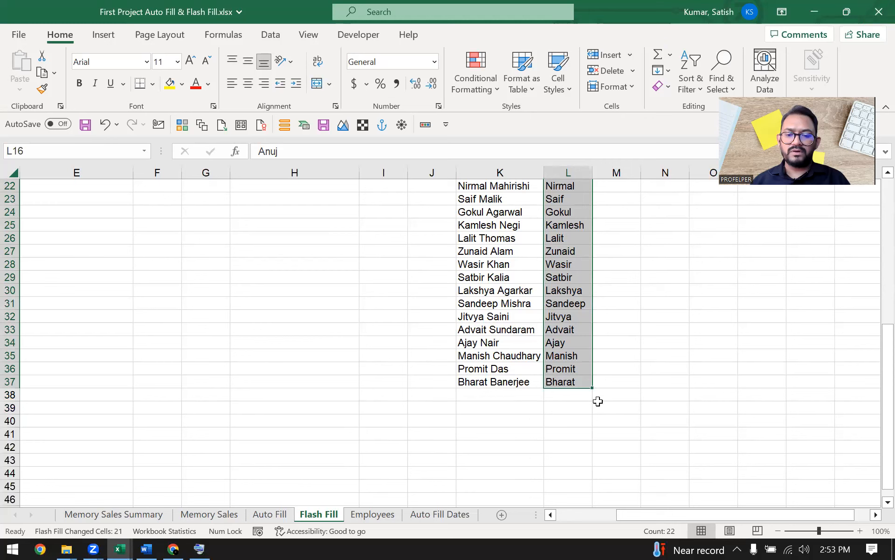
scroll(597, 401, "up", 3)
scroll(597, 411, "down", 2)
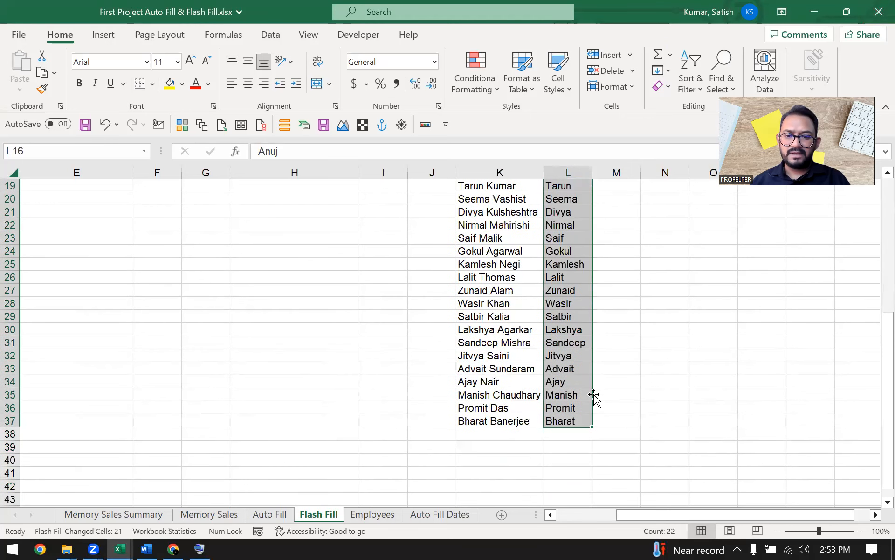
left_click_drag(601, 420, 638, 217)
Step: Enter the example surname Mahajan in M16, correcting the misspelled first attempt
left_click(638, 217)
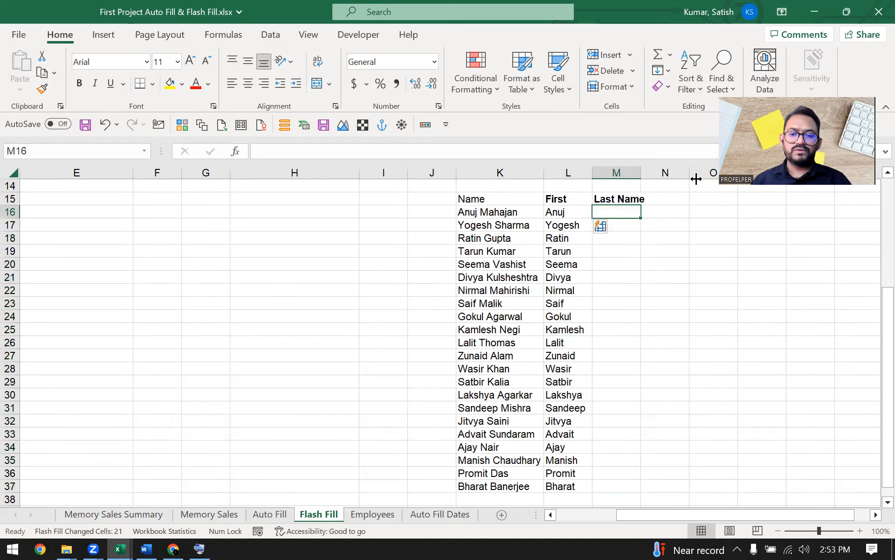
type("Mah")
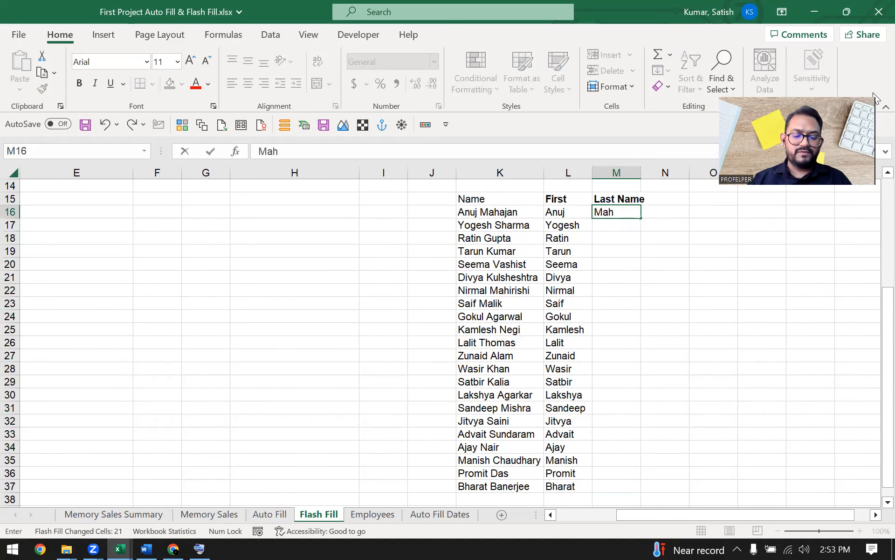
type("ajna")
key("ctrl+Return")
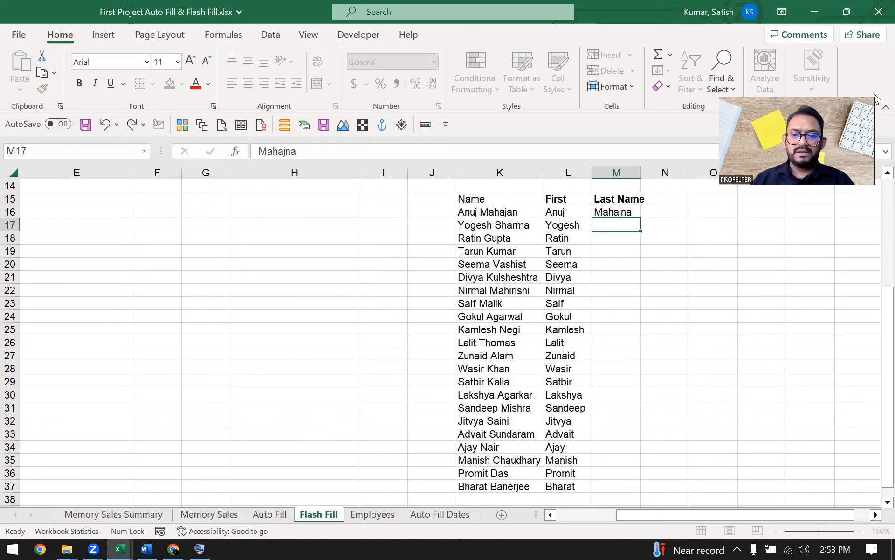
type("Maha")
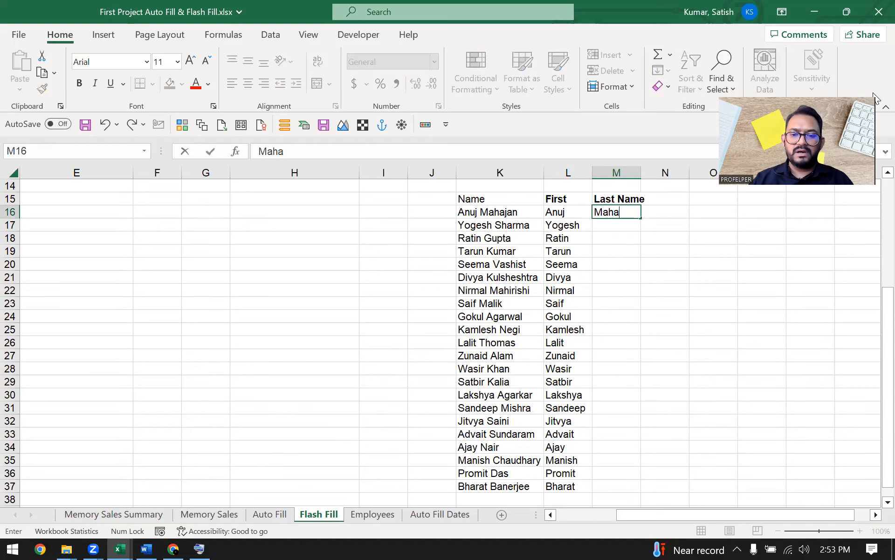
type("jan")
key("Return")
Step: Select M16:M37 and Flash Fill it with Ctrl+E to list surnames Mahajan through Banerjee
key("Left")
key("ctrl+Down")
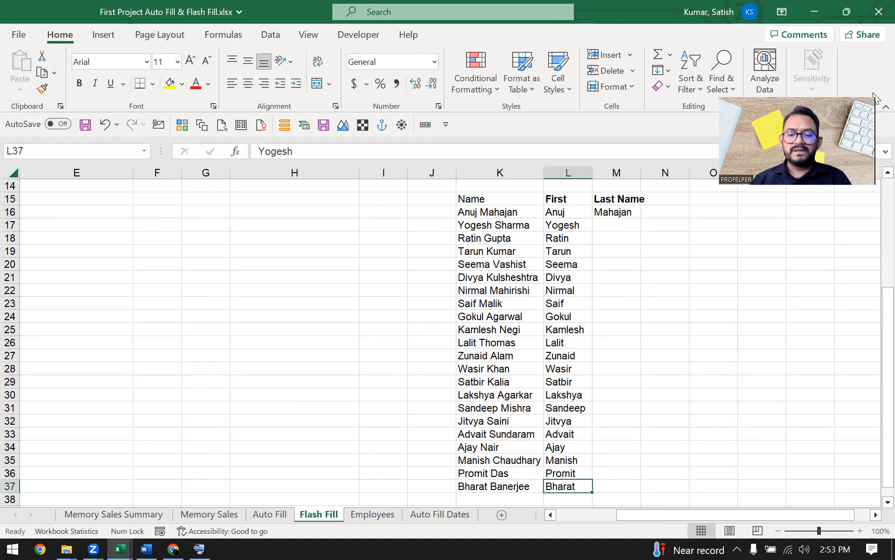
key("Right")
key("ctrl+shift+Up")
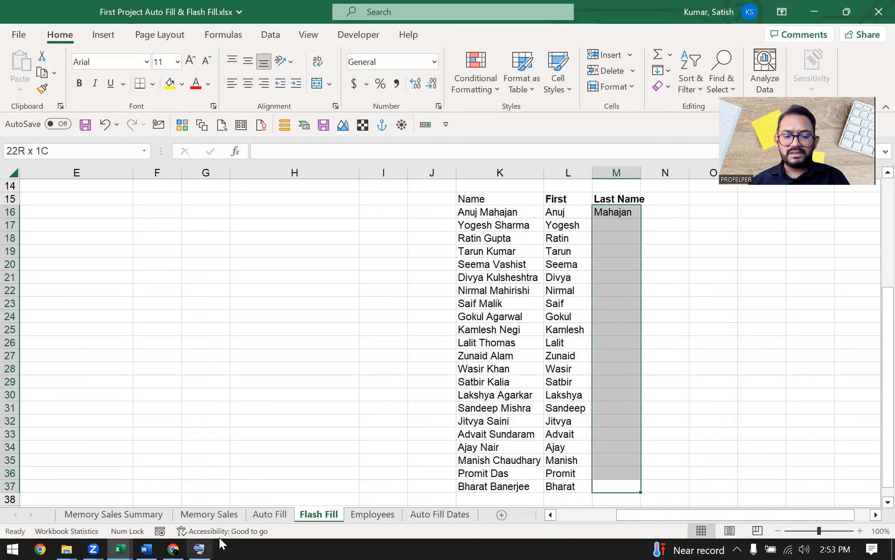
left_click(199, 549)
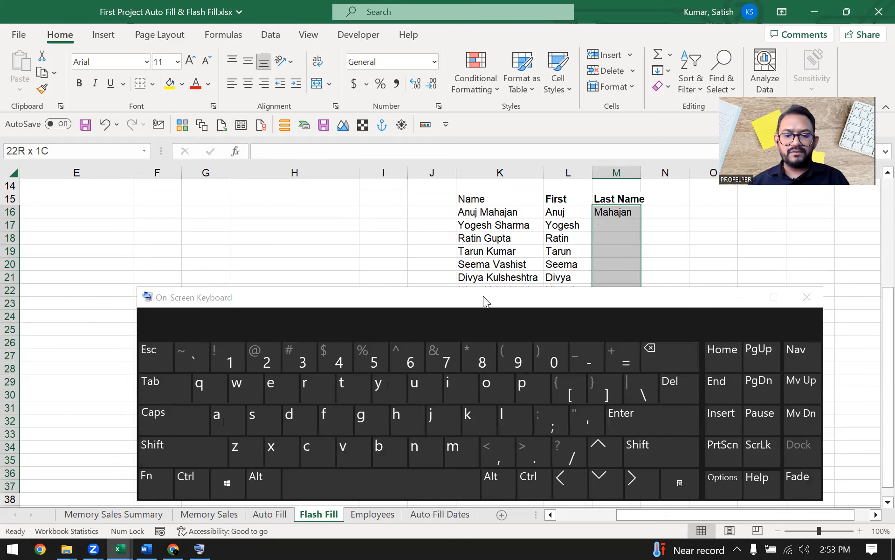
key("ctrl")
key("ctrl+e")
left_click(742, 297)
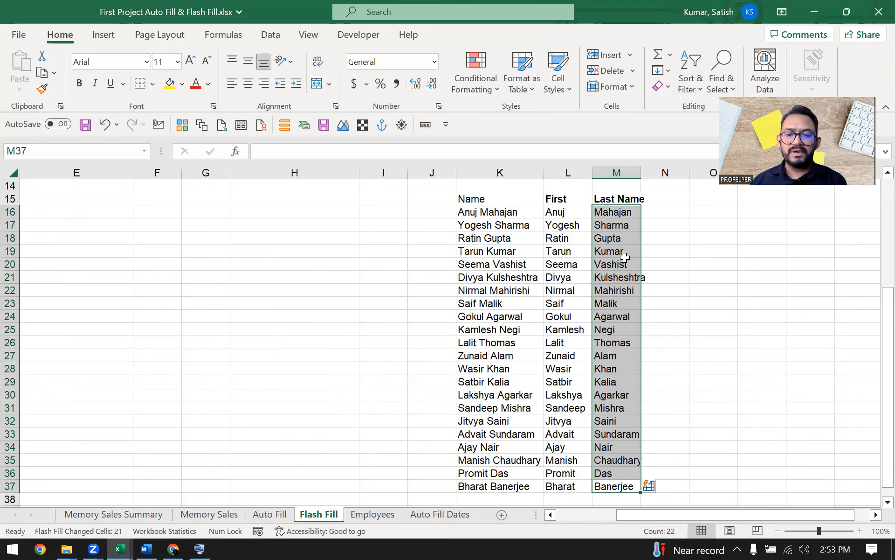
scroll(626, 258, "down", 1)
scroll(610, 339, "up", 2)
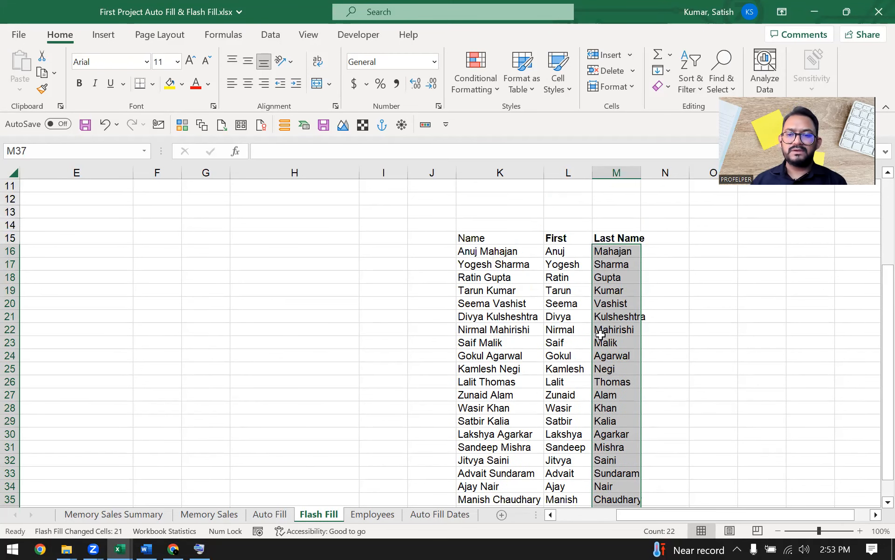
left_click(557, 291)
left_click_drag(487, 236, 600, 241)
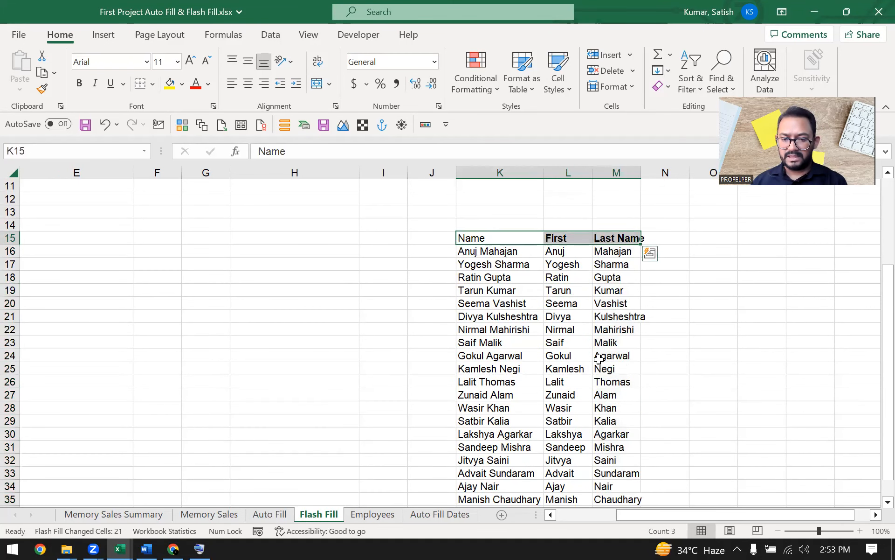
scroll(599, 355, "down", 3)
left_click(534, 267)
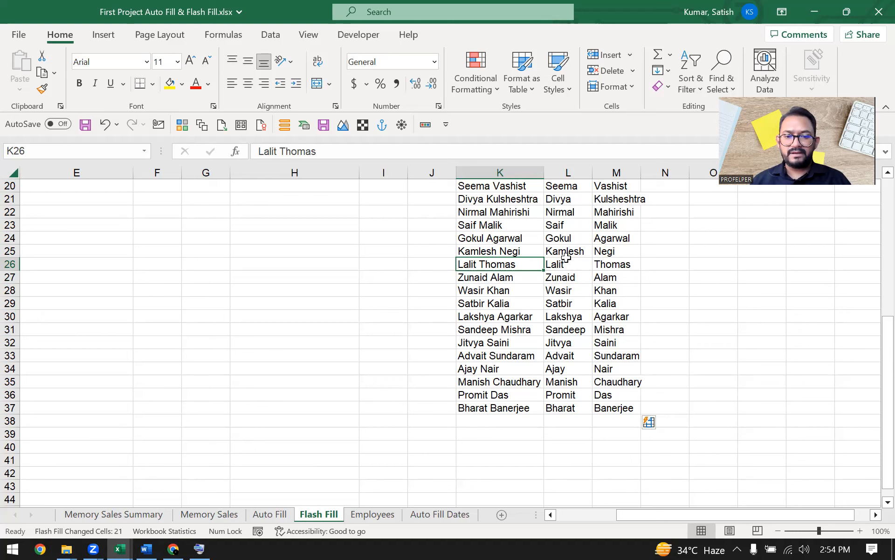
scroll(466, 243, "up", 2)
left_click(513, 277)
scroll(466, 273, "up", 3)
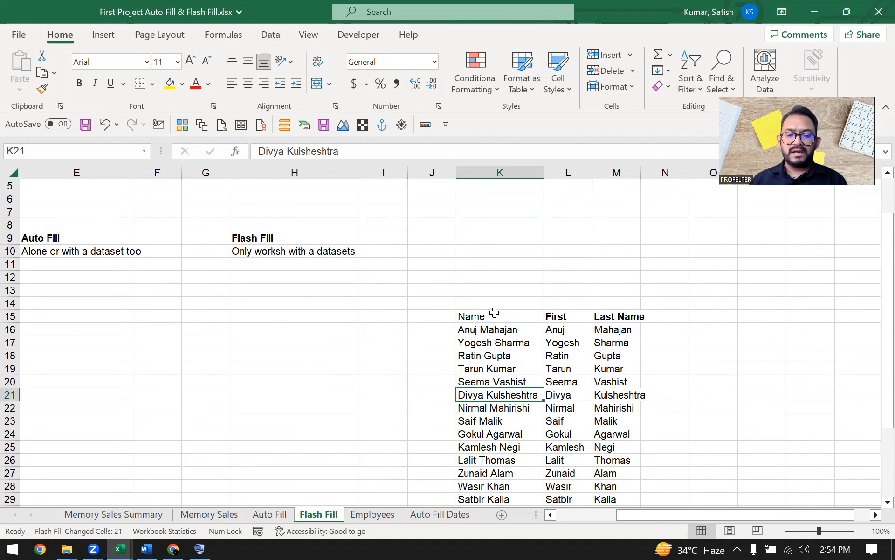
scroll(501, 280, "up", 2)
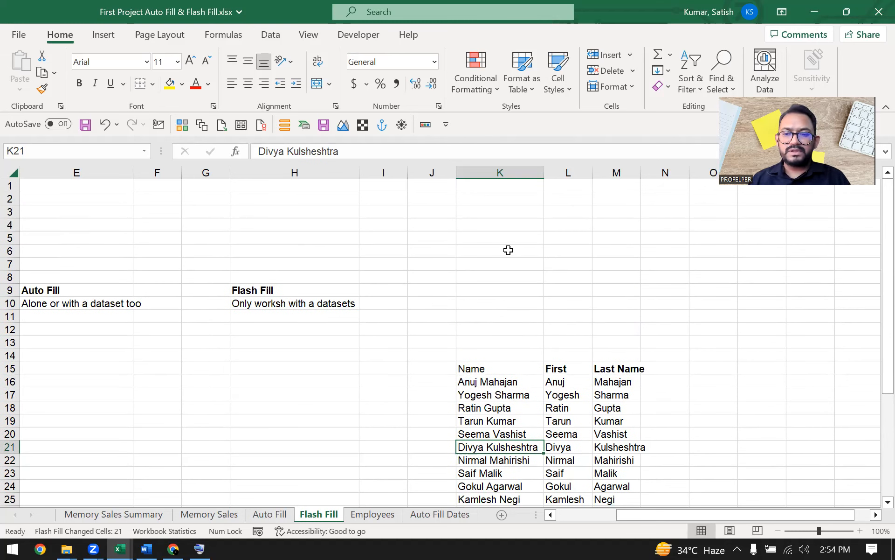